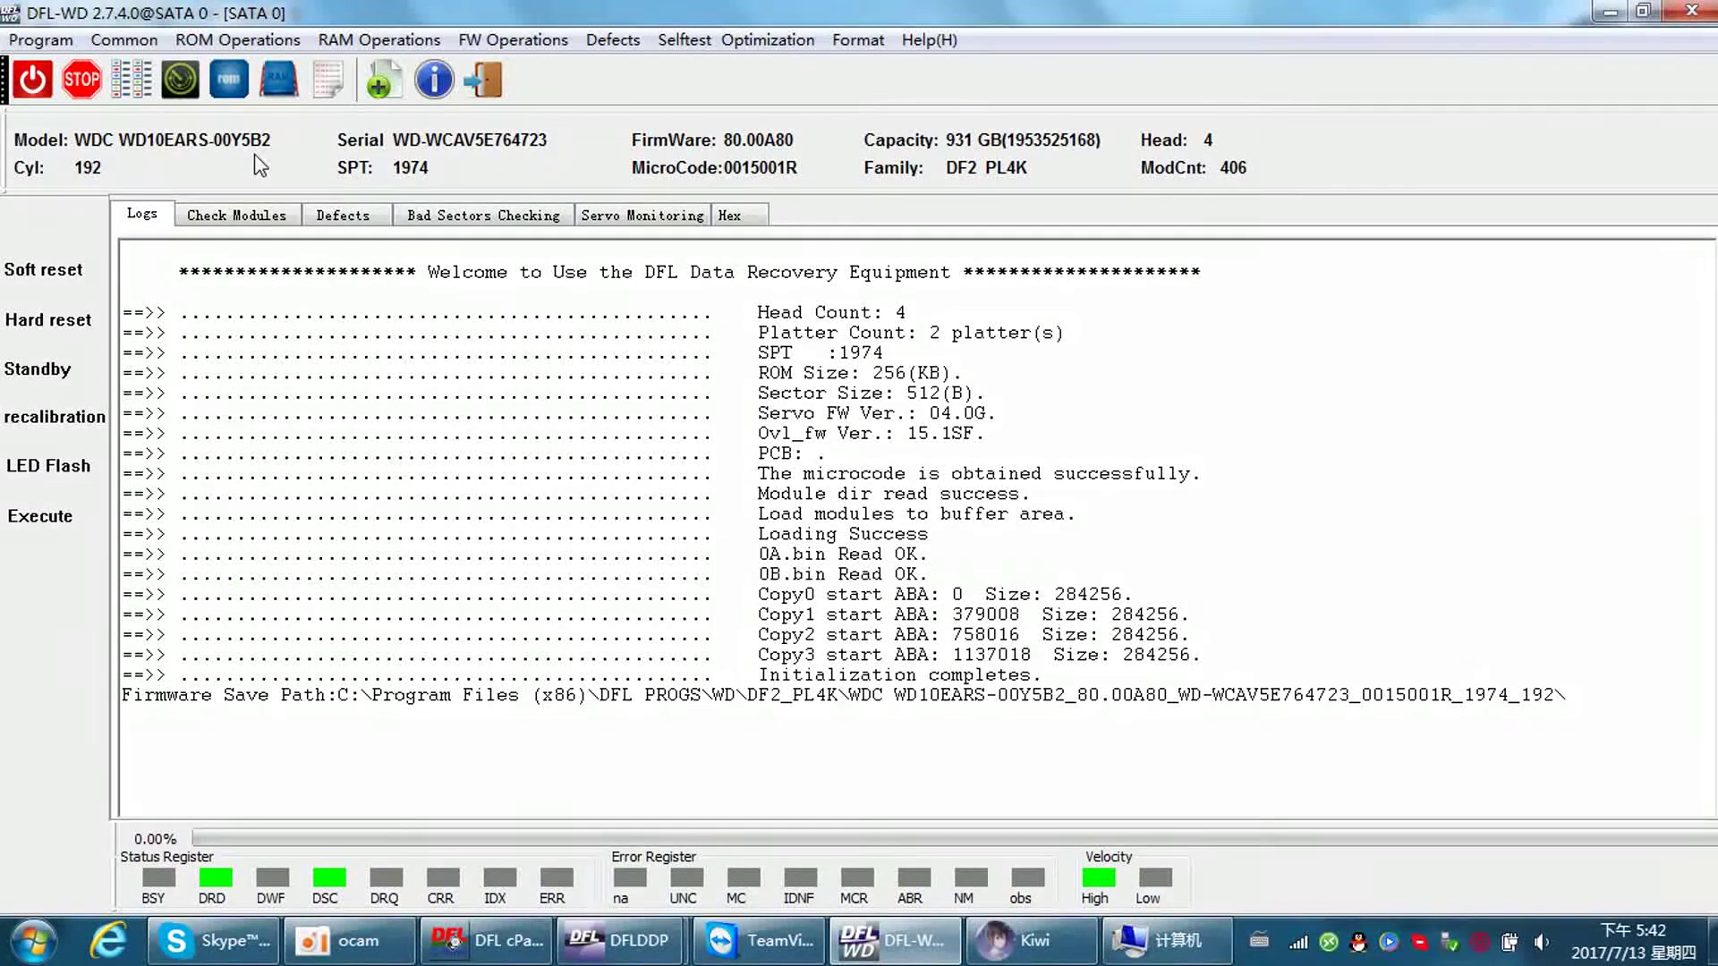
With the WD10EARS drive initialized, open the Common menu of general drive tools.
left_click(124, 42)
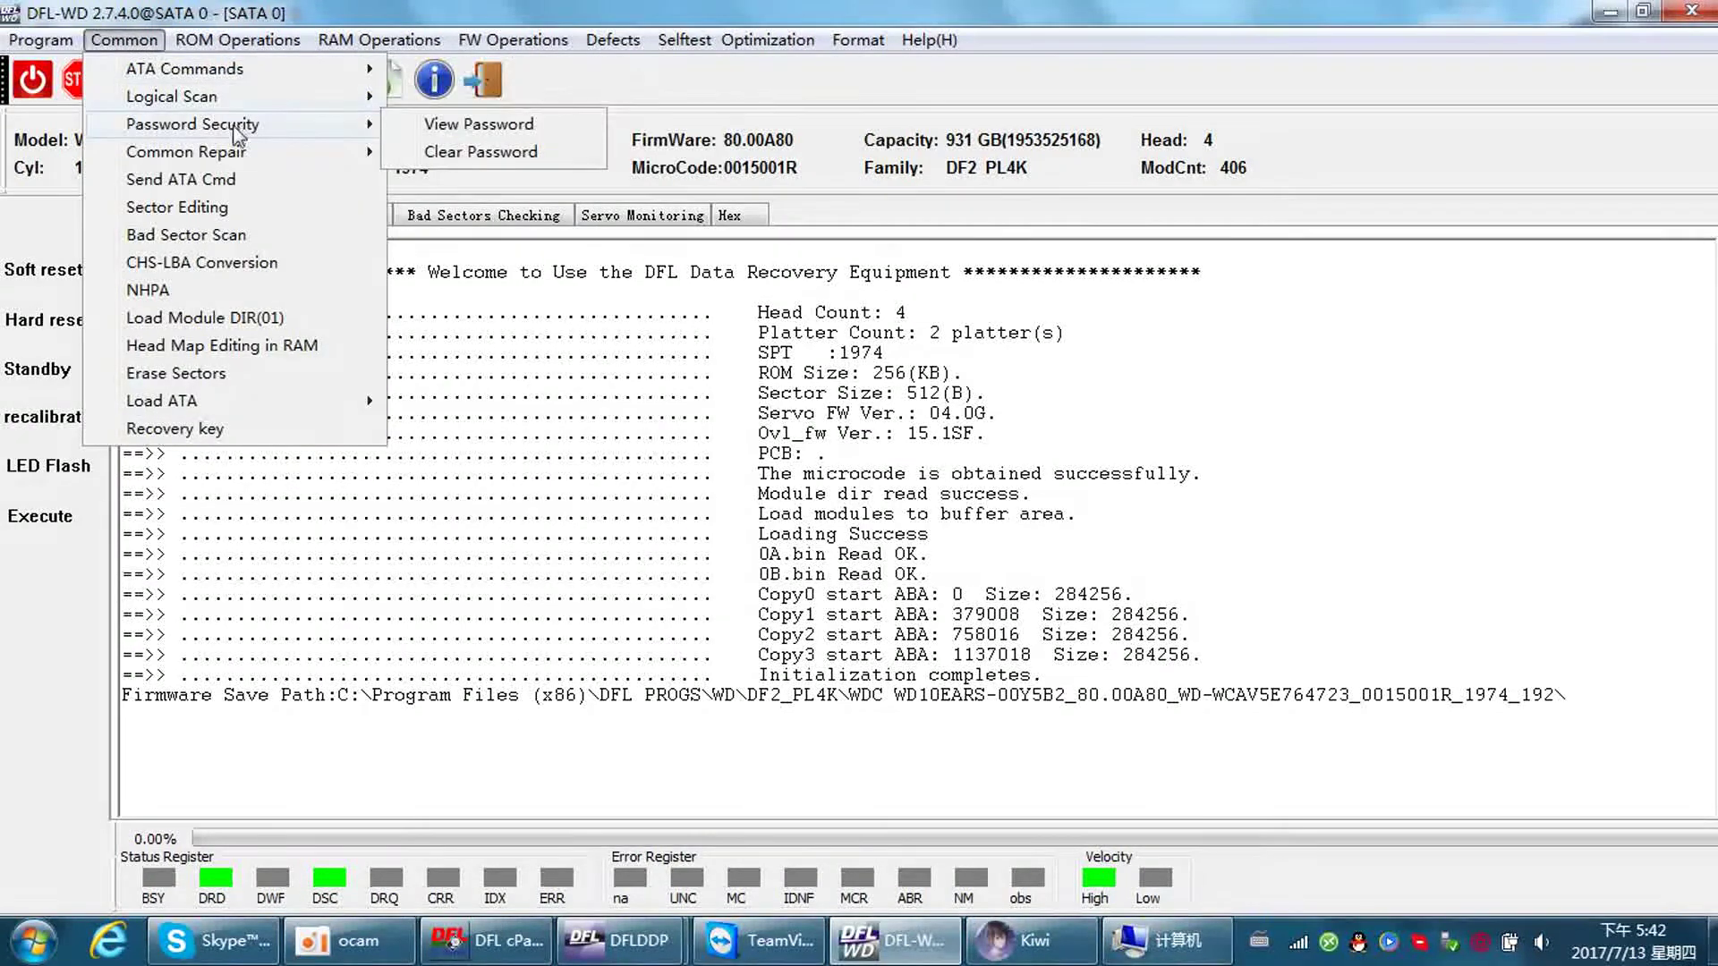
Run Common Repair > Slow Init. Fix on the drive, reading firmware by ABA.
mouse_move(217, 154)
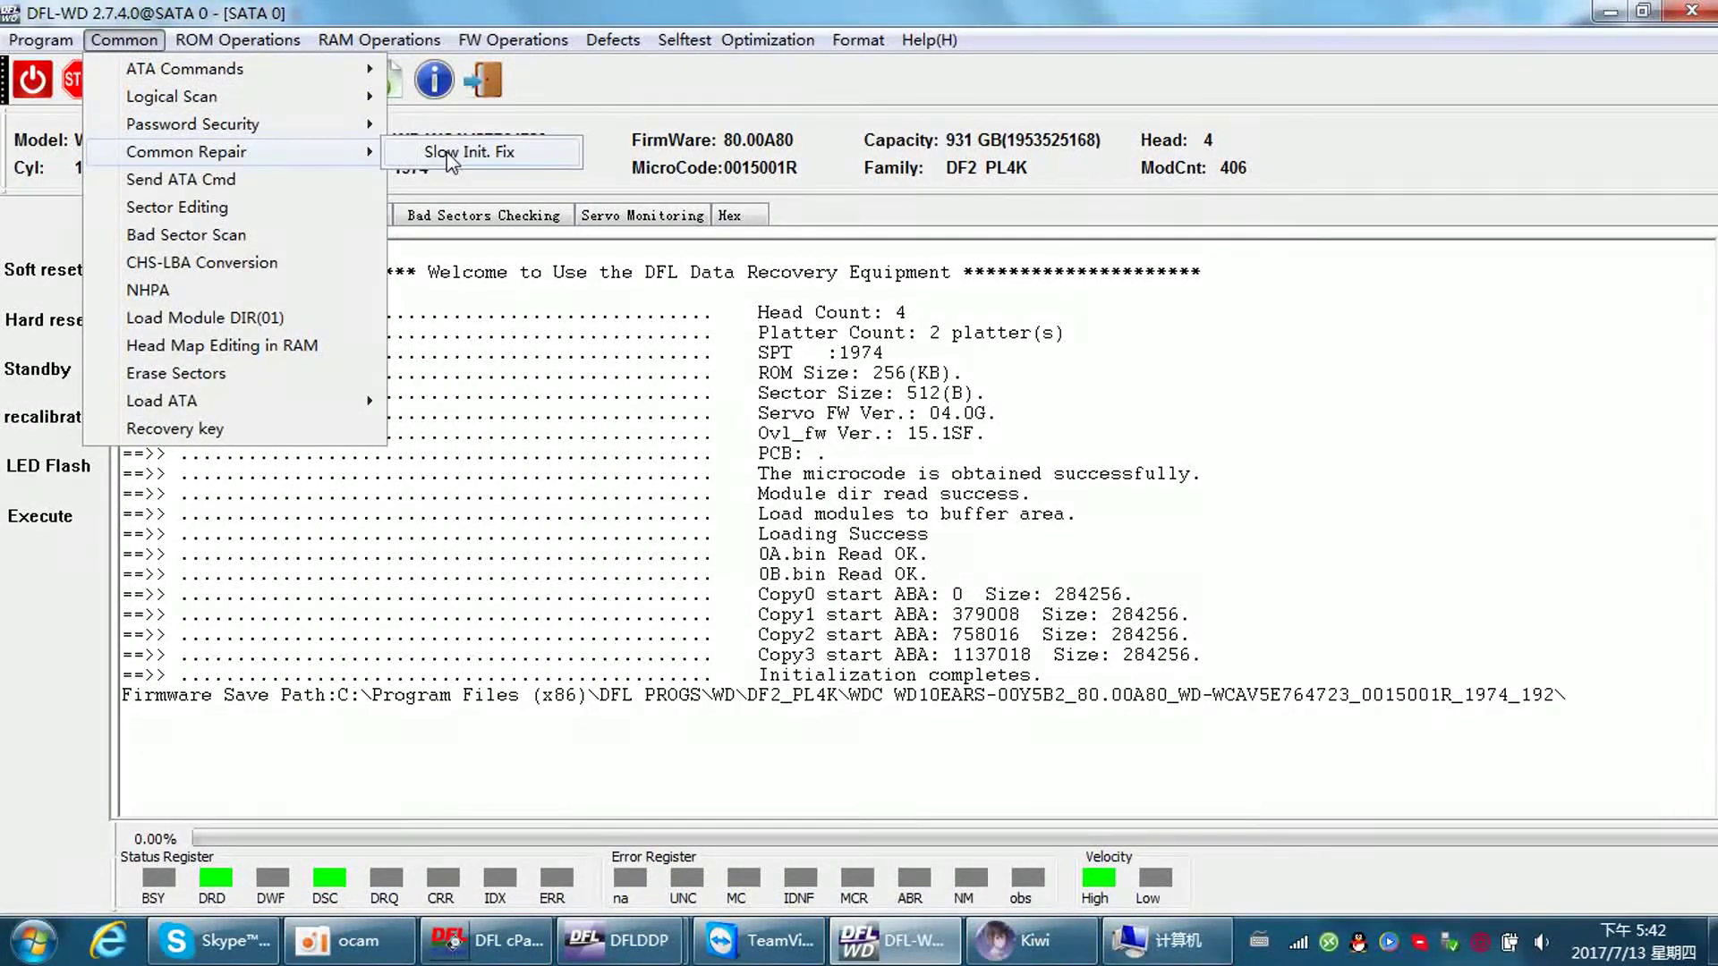
left_click(518, 153)
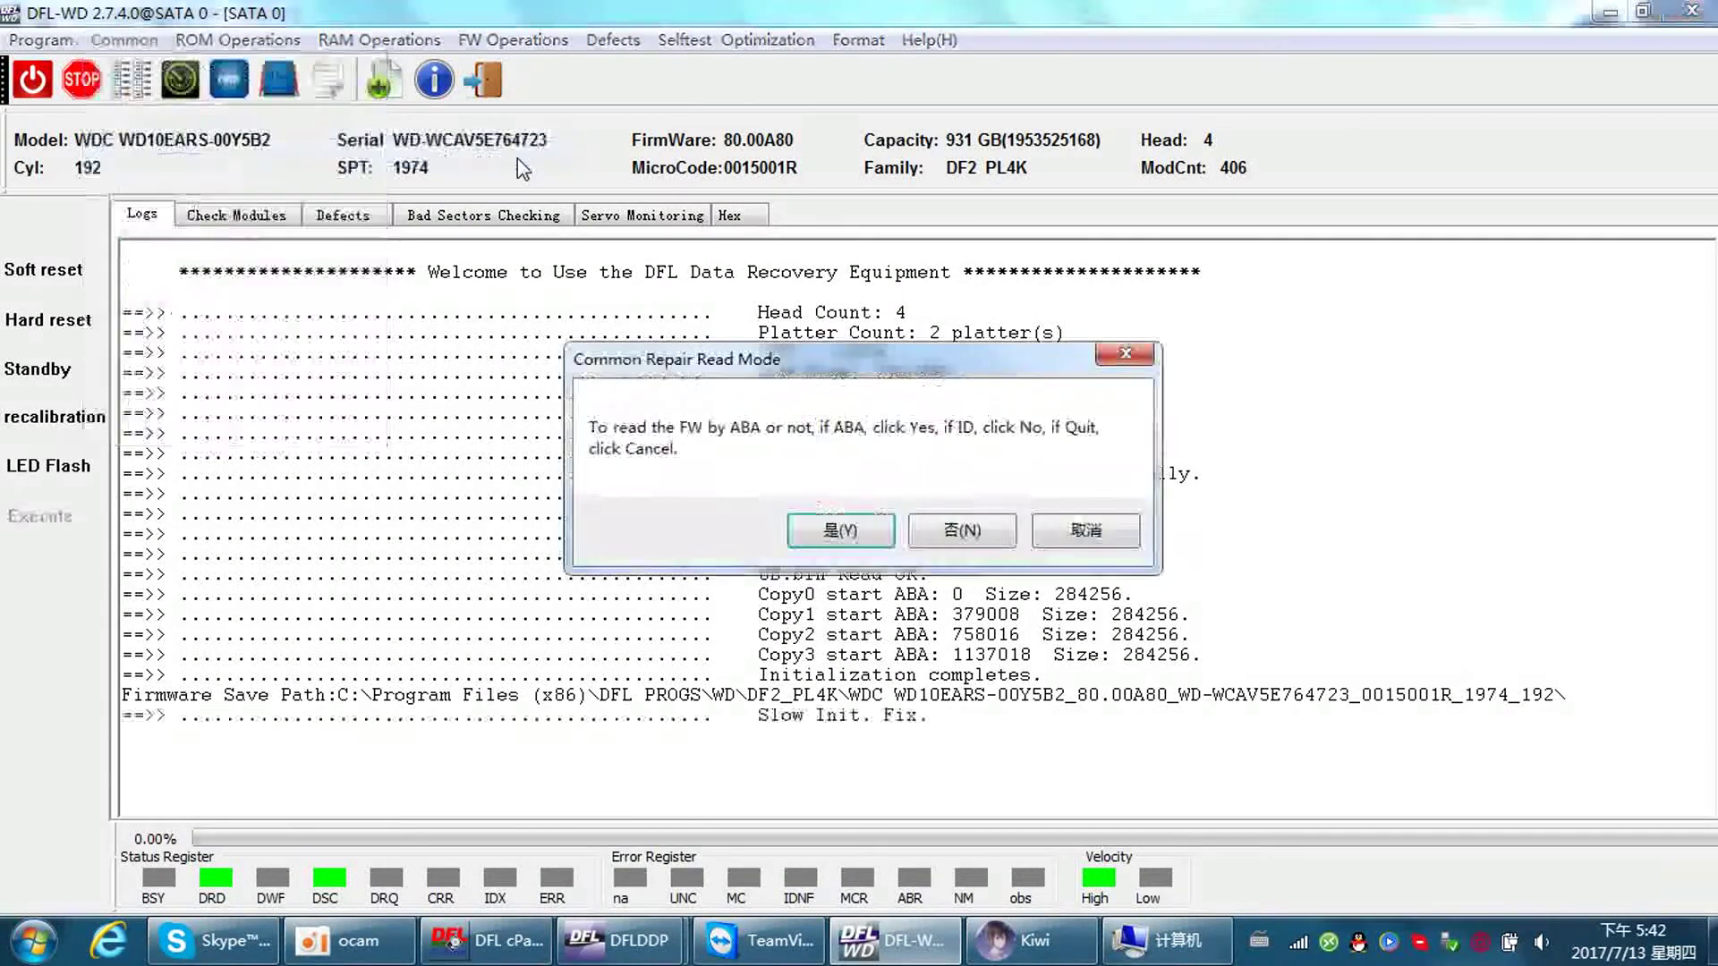
left_click(847, 537)
Select the 'common failure repairing completes' line in the log to confirm the repair.
left_click_drag(1177, 736, 706, 738)
left_click(1074, 735)
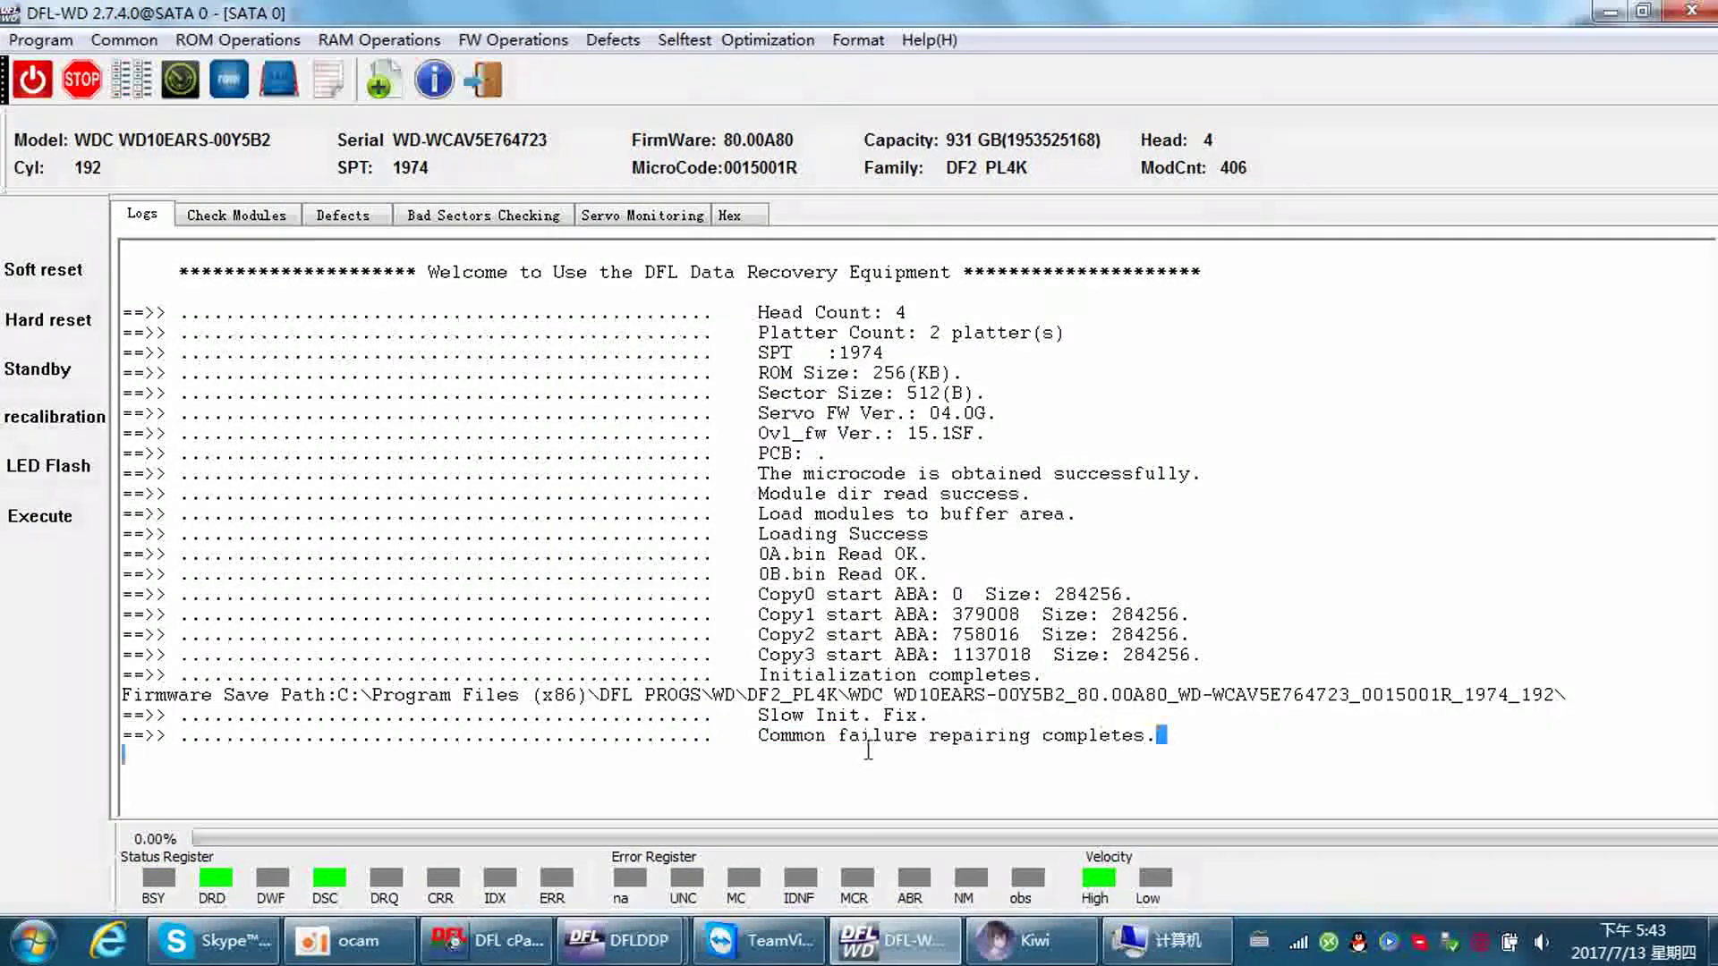
left_click_drag(1160, 734, 705, 744)
left_click(705, 744)
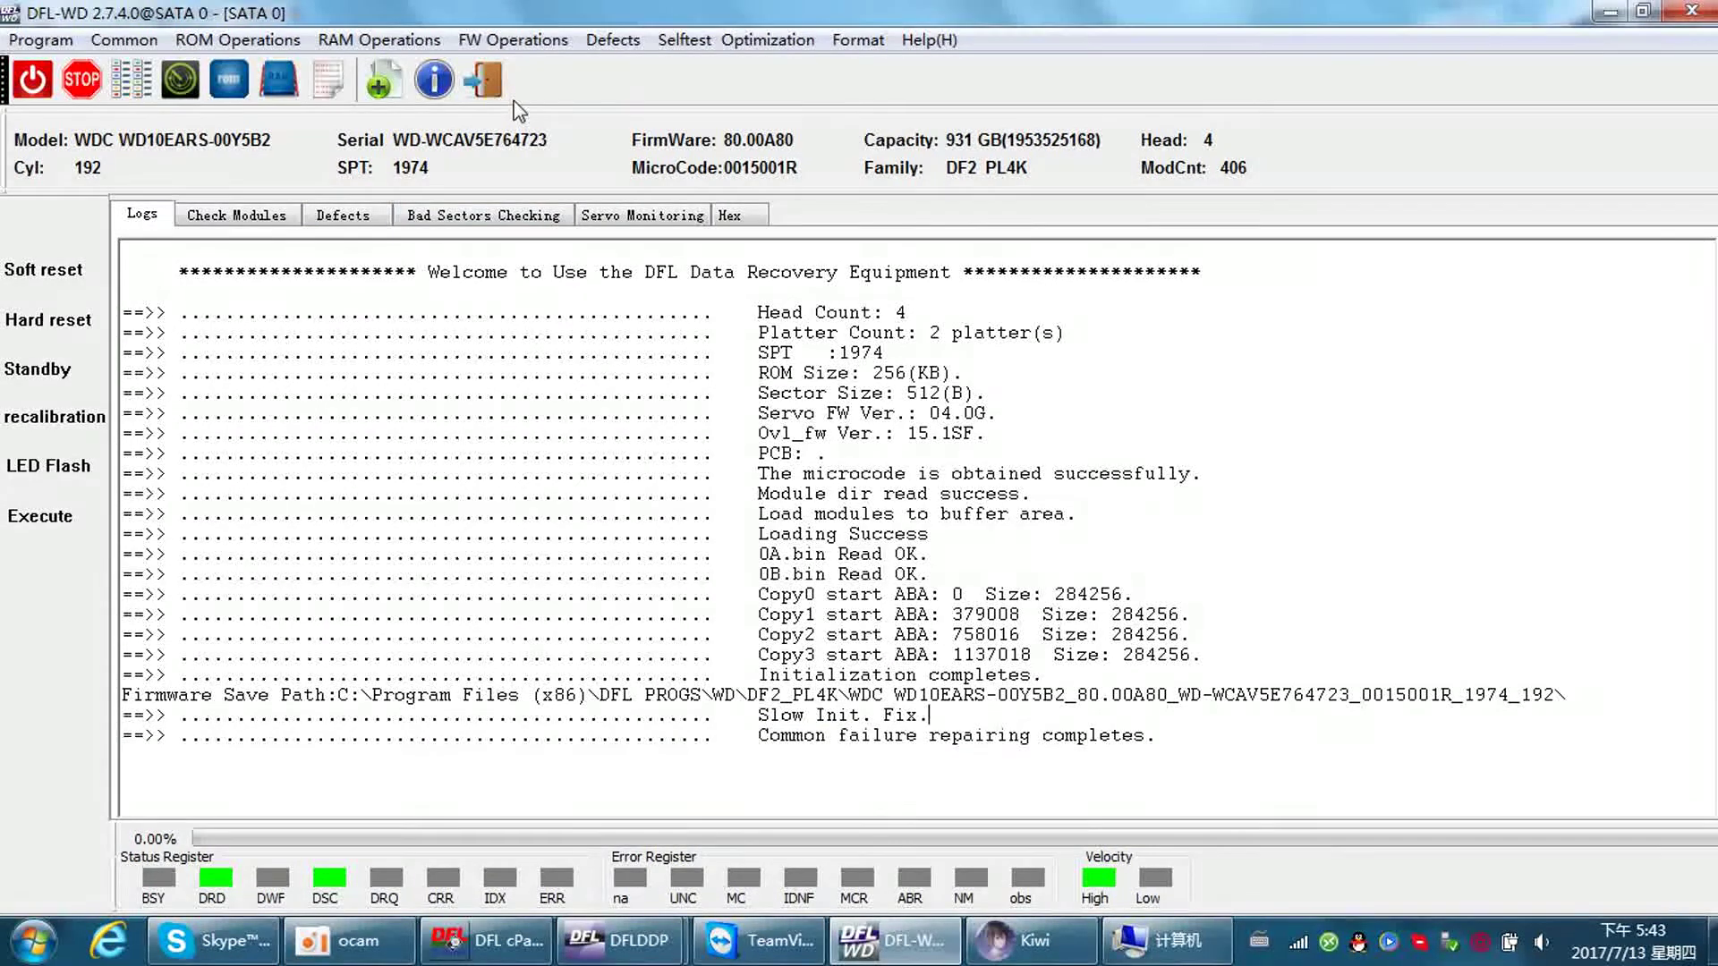
Exit the drive session and reconnect as WDC Marvall SATA, reloading firmware from the saved directory.
left_click(490, 82)
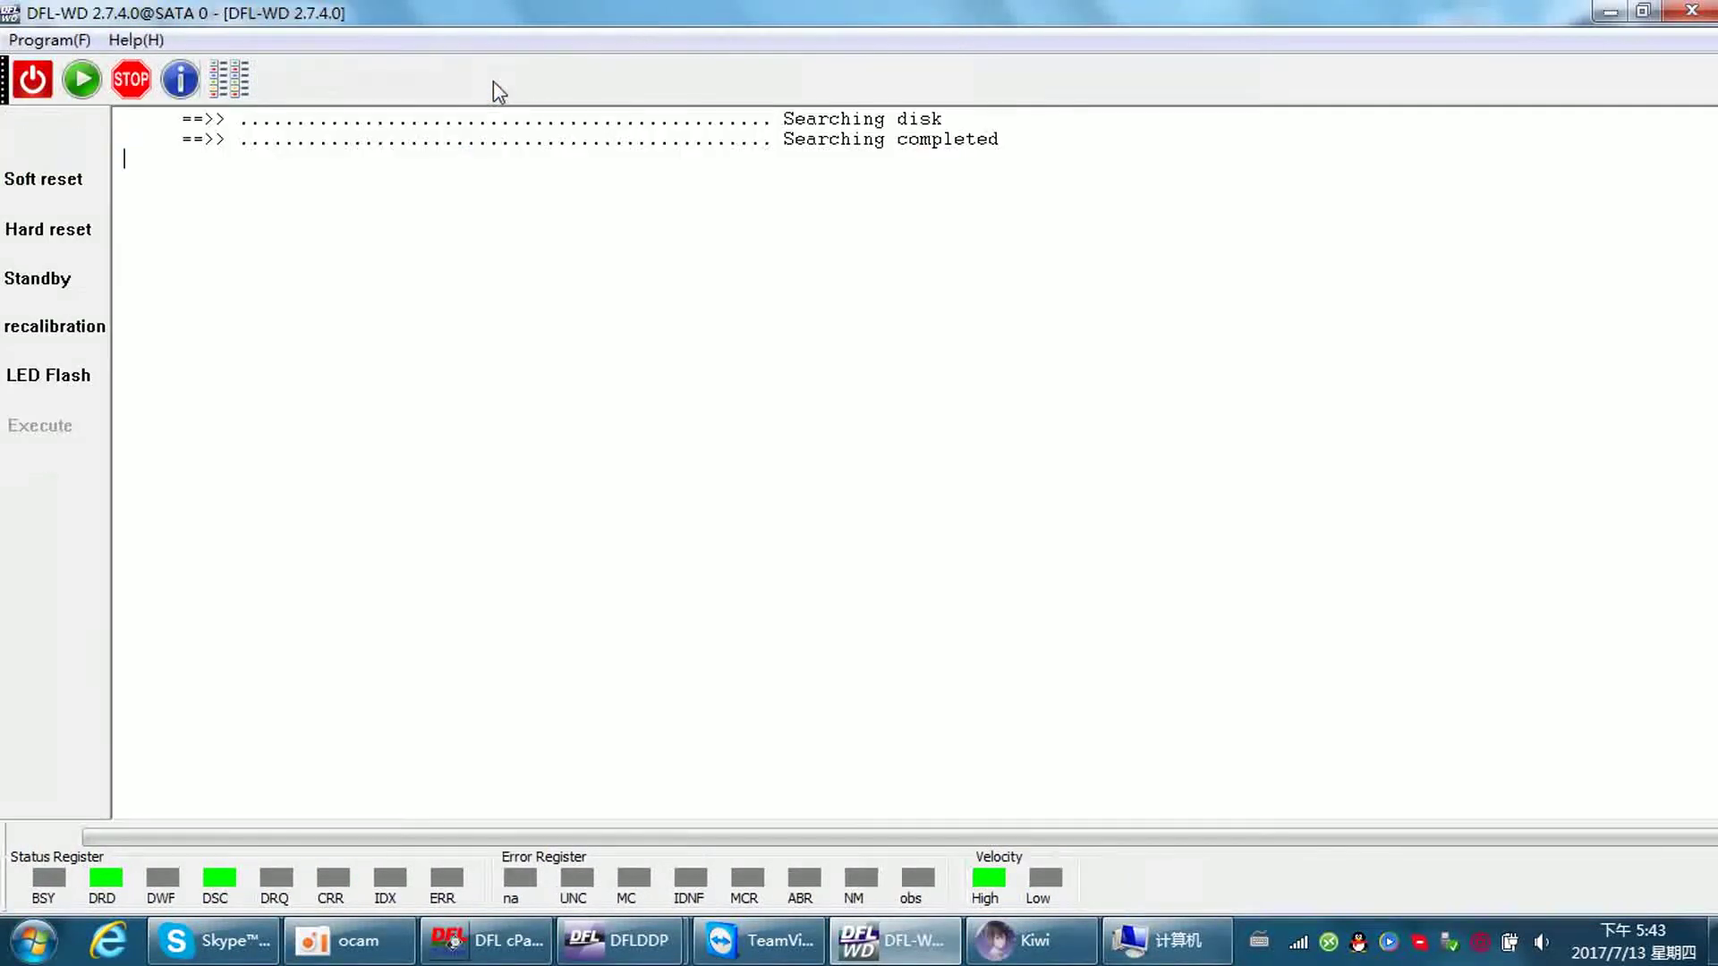
left_click(83, 81)
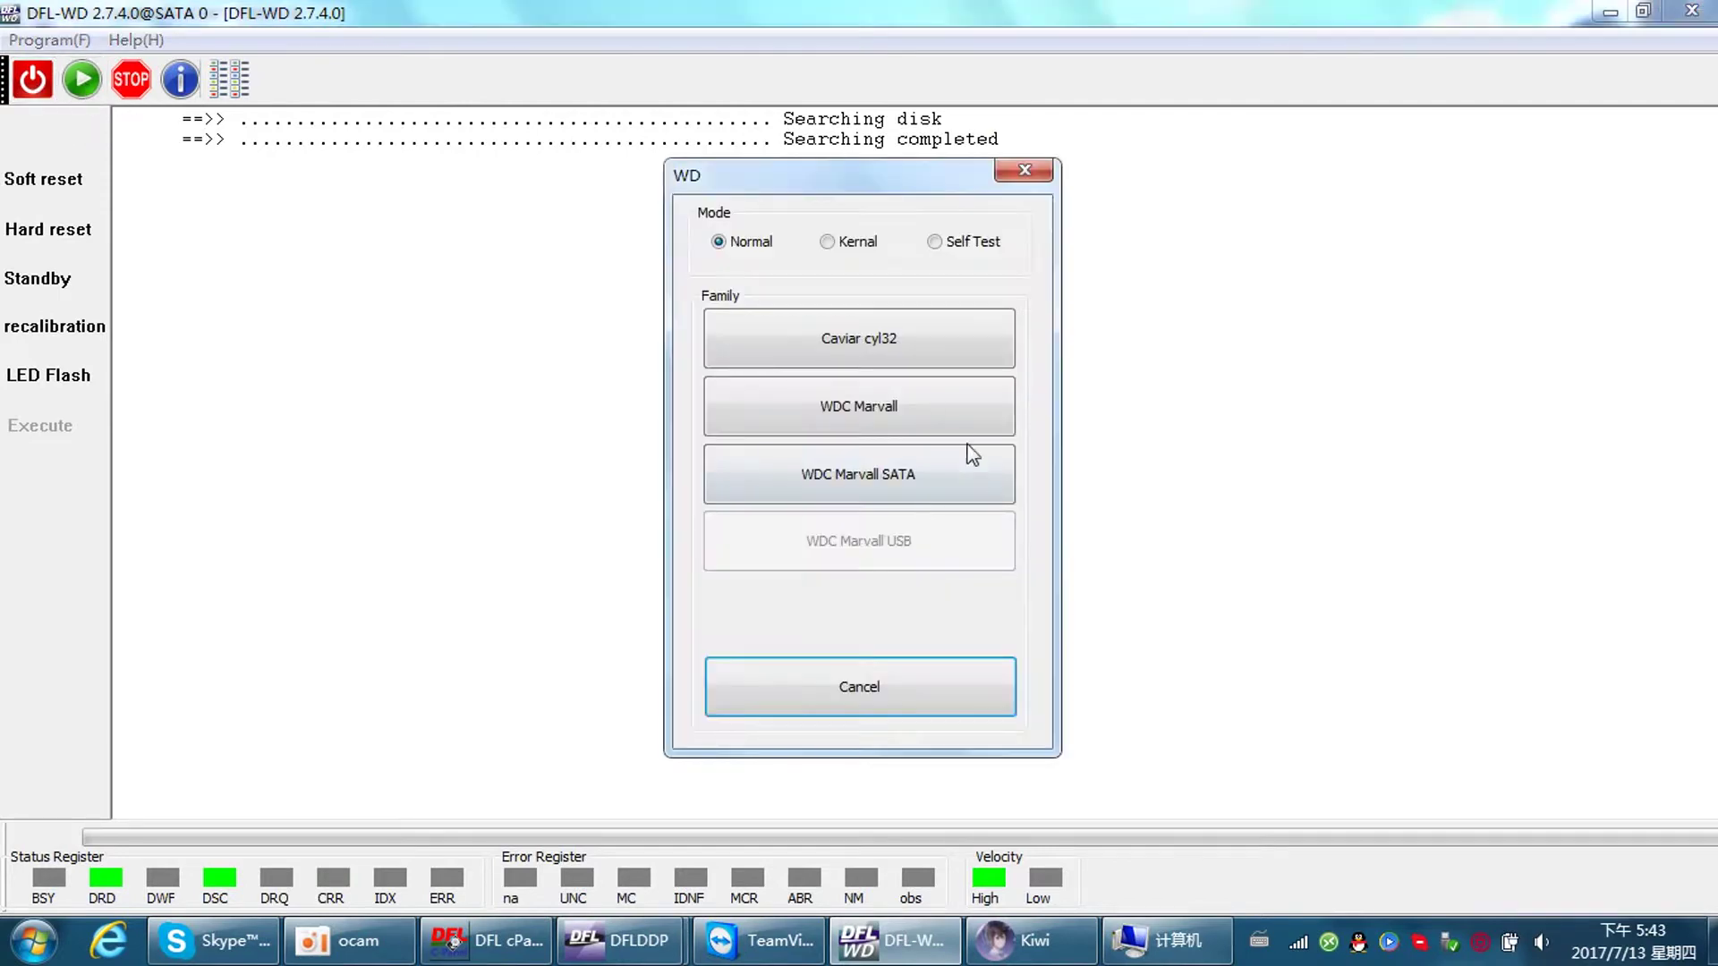
left_click(897, 413)
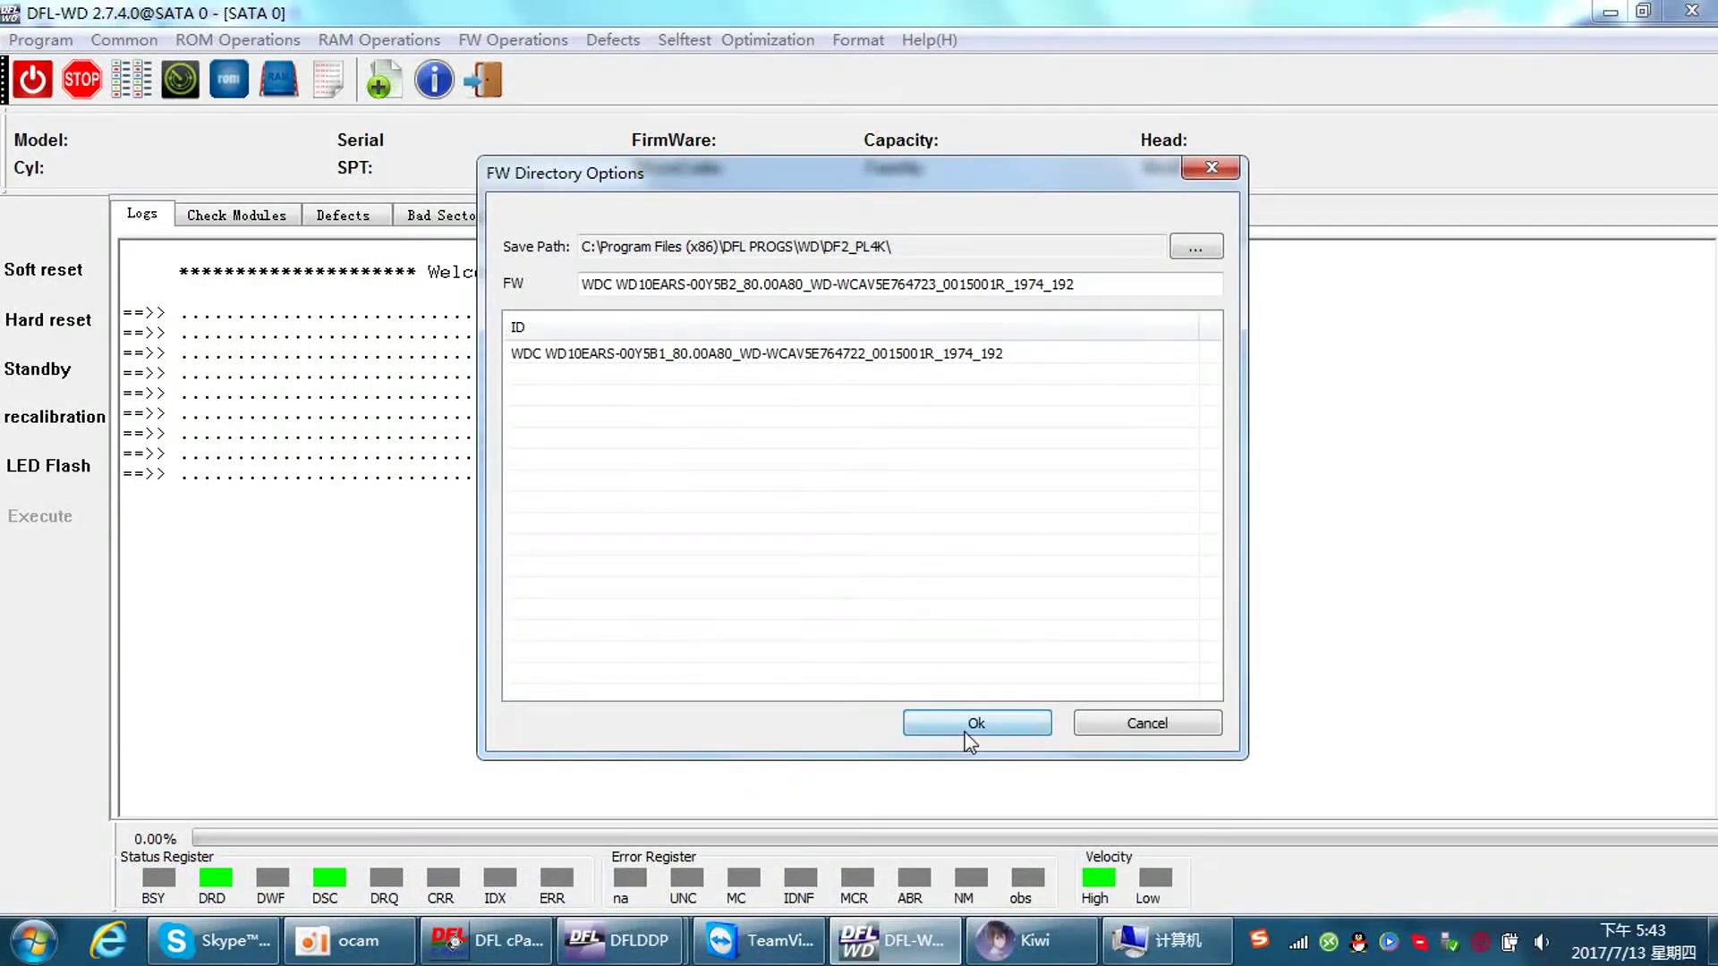
left_click(971, 727)
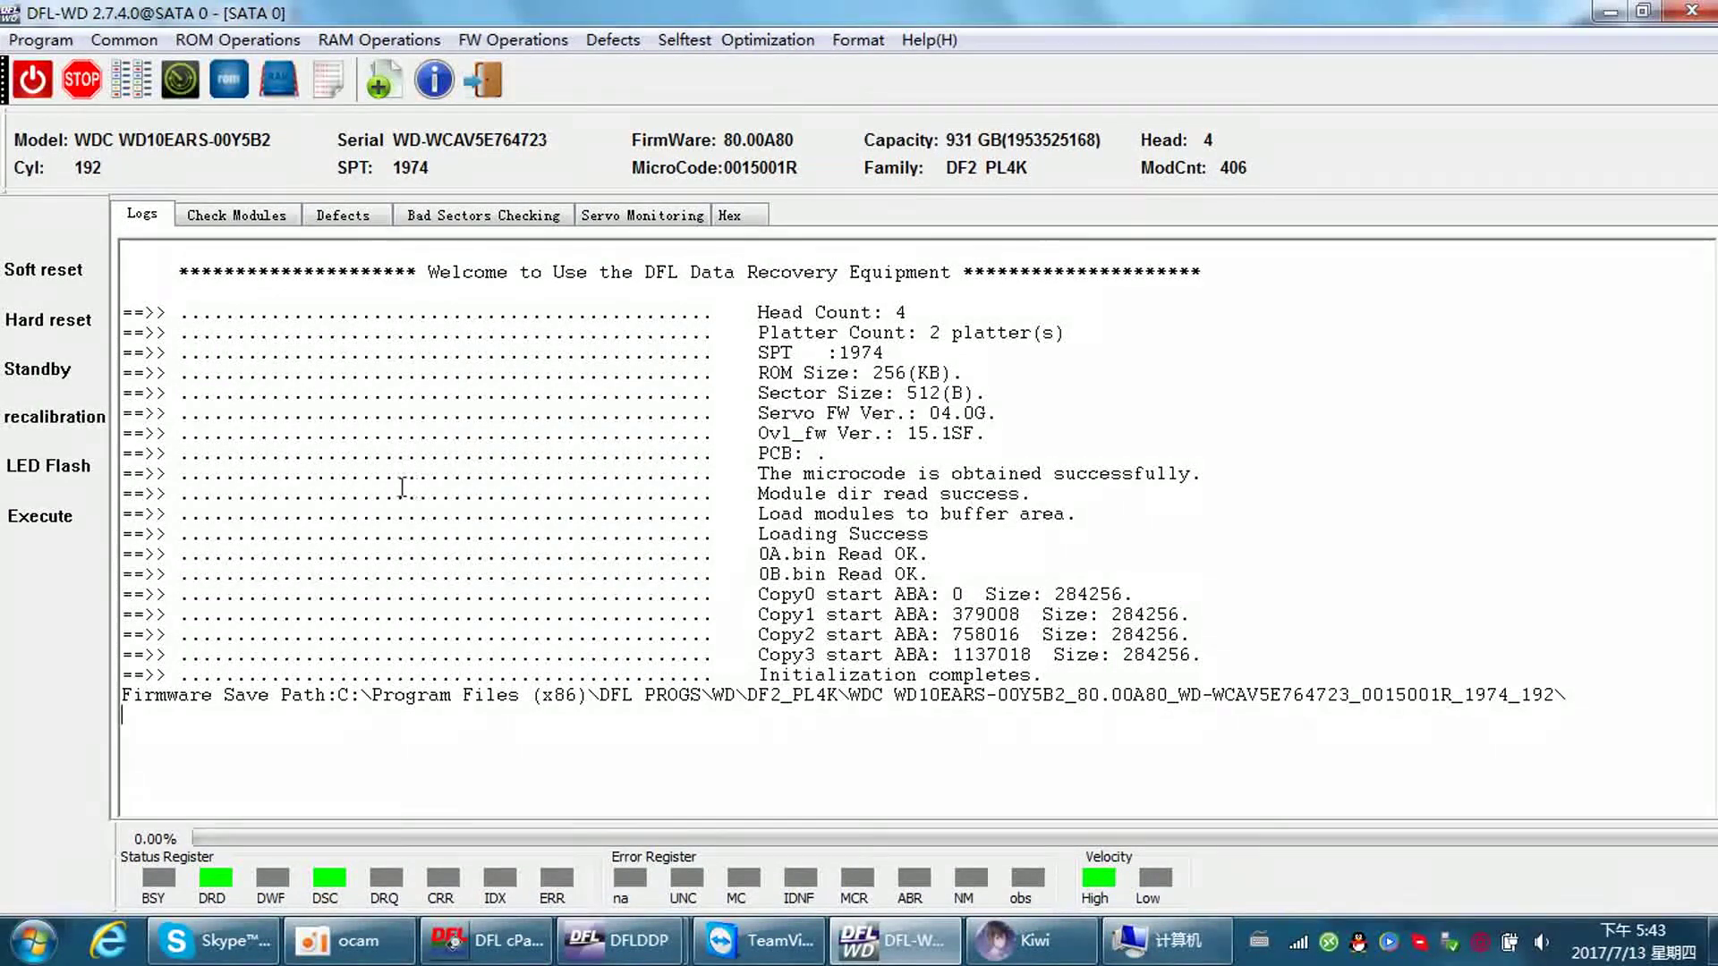
Show the firmware module table, inspecting the GList and SA Defects Table entries, then browse FW R/W Operations.
left_click(124, 39)
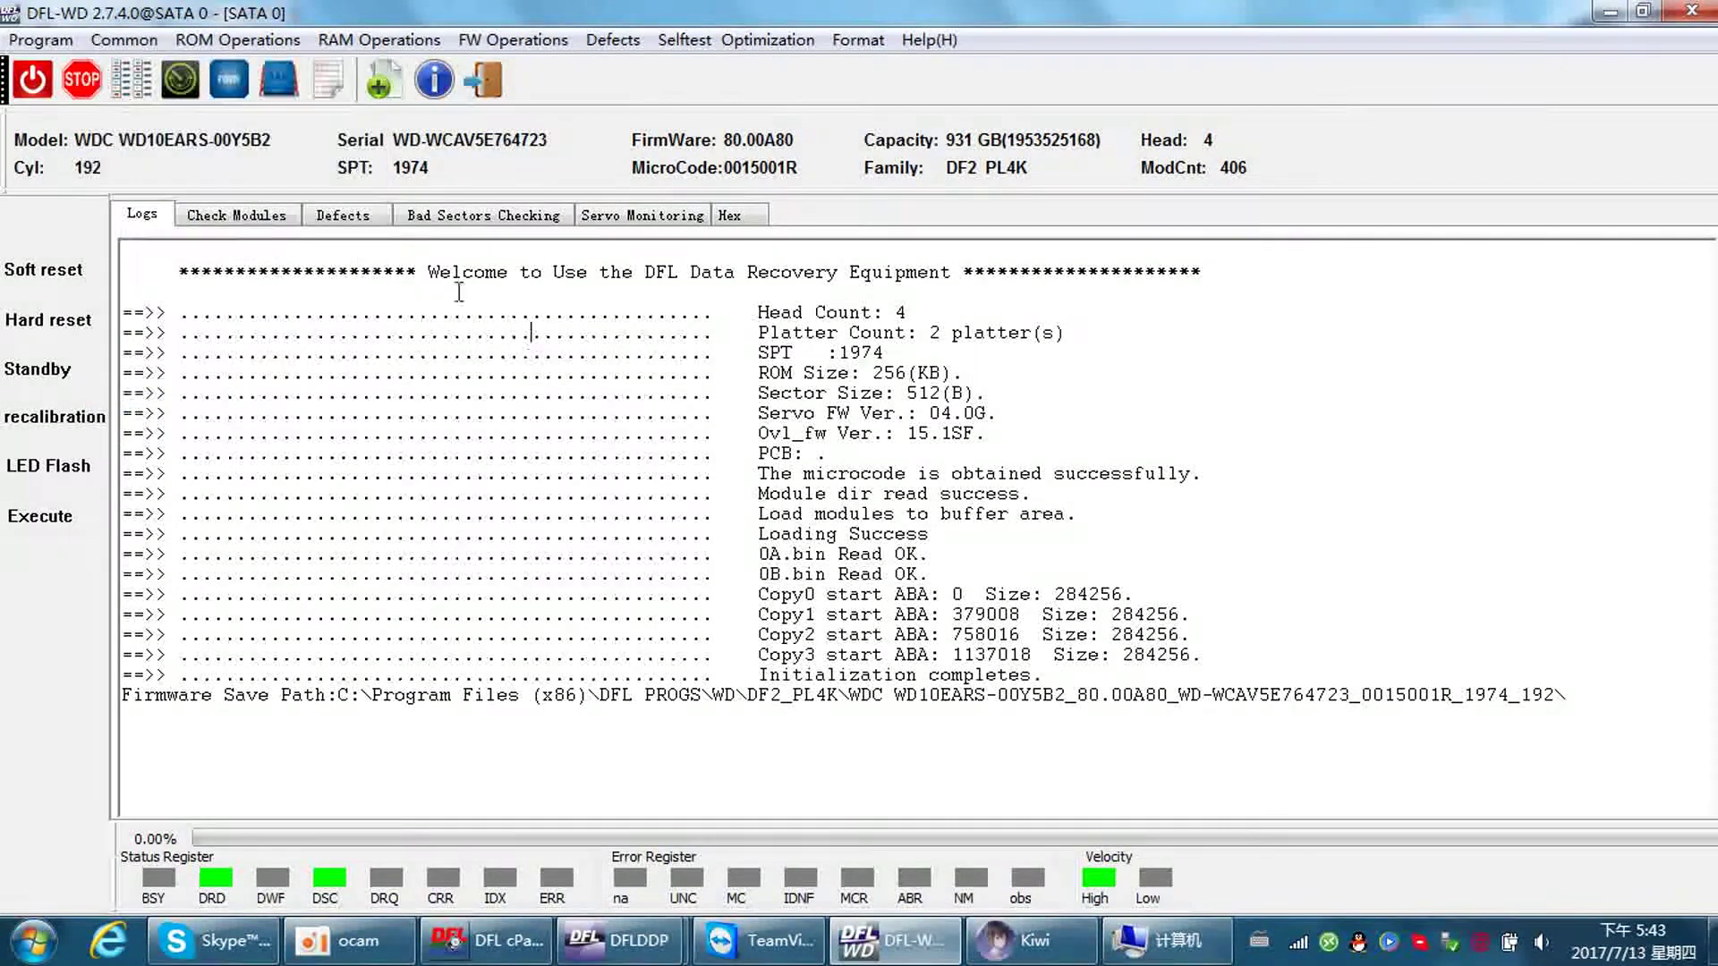
left_click(237, 215)
left_click(225, 368)
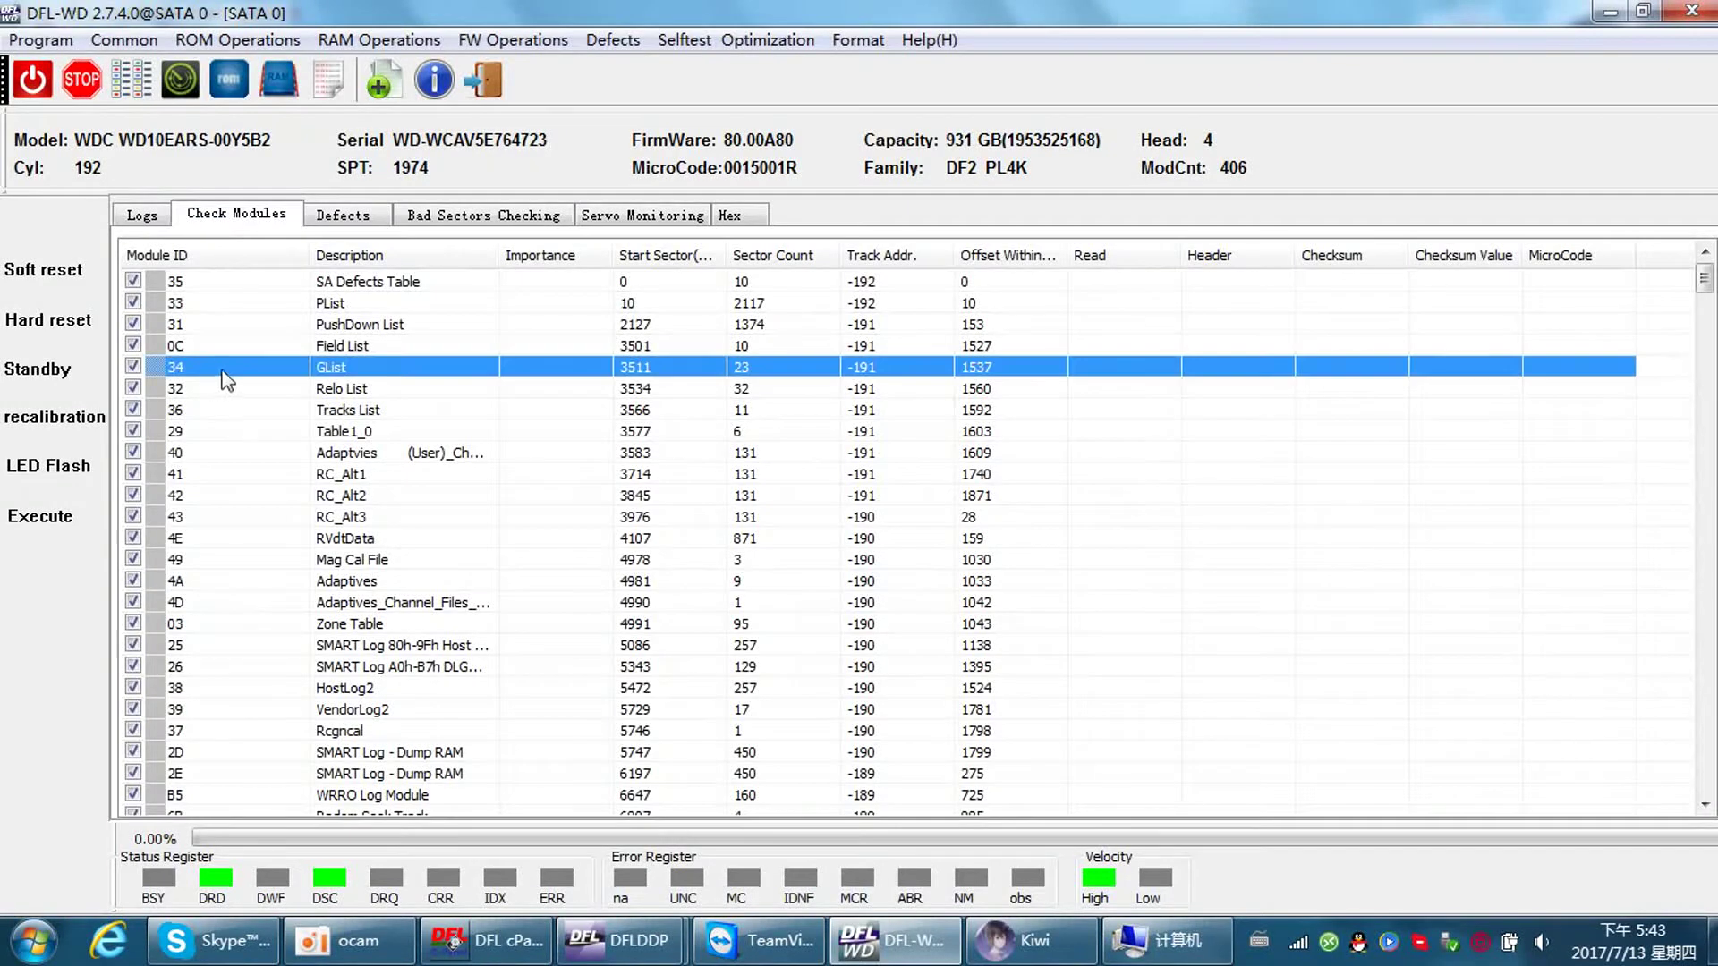
left_click(140, 215)
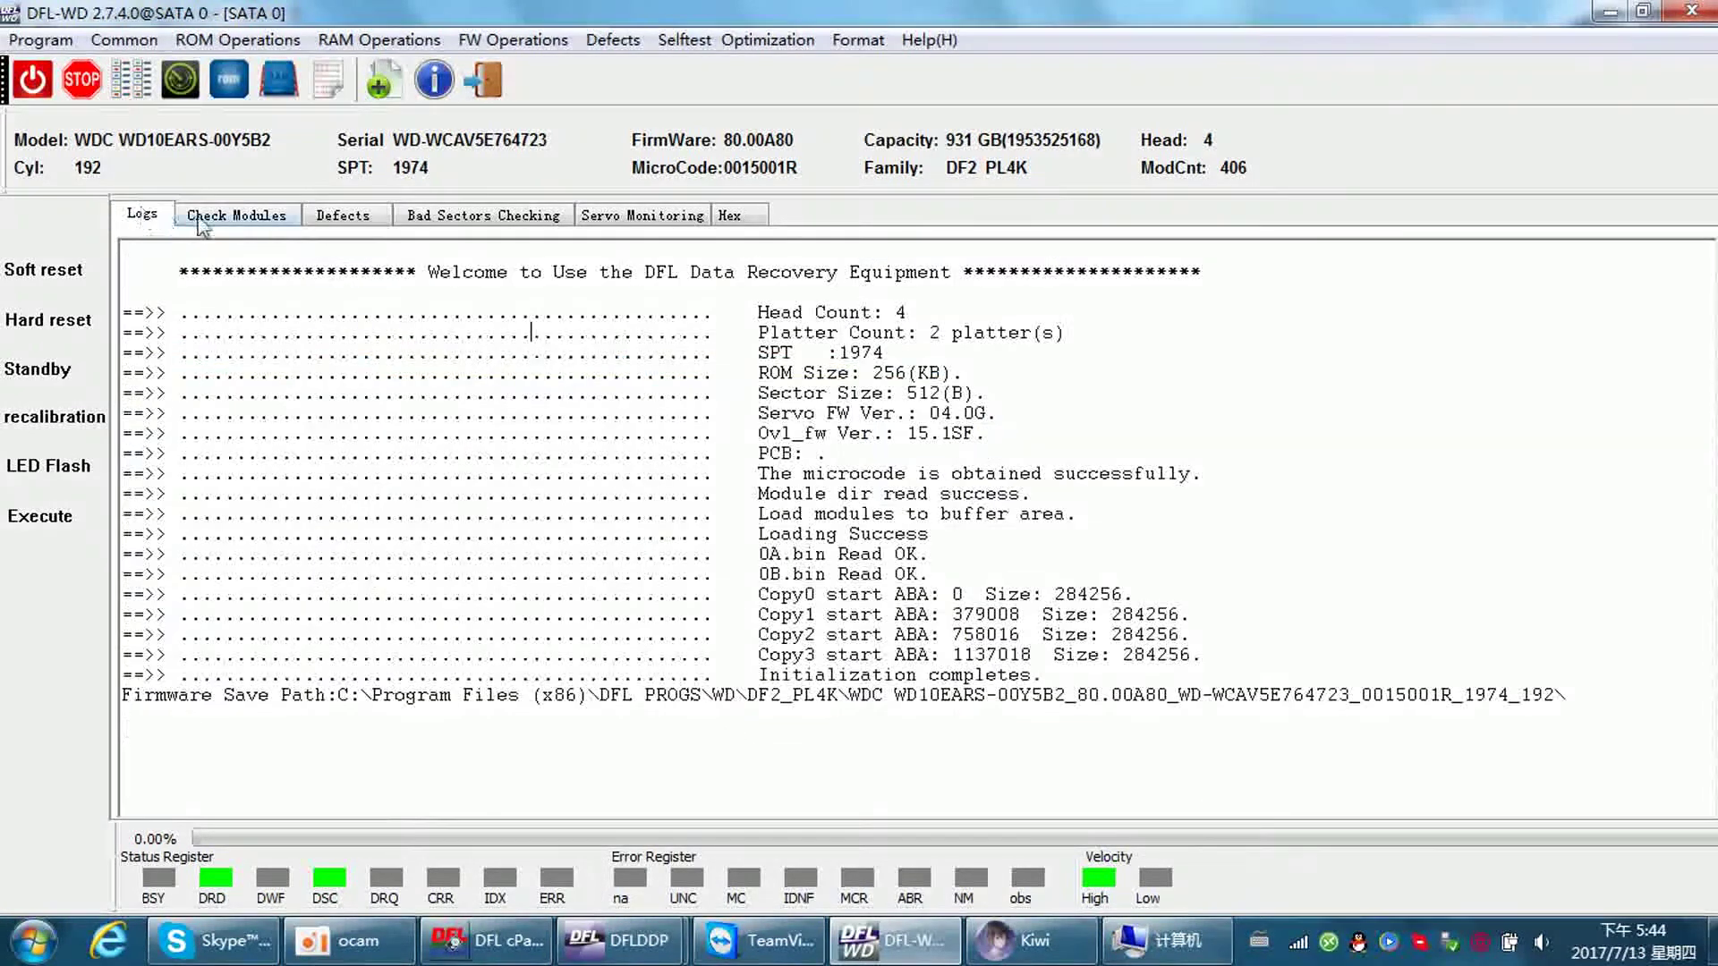
left_click(237, 215)
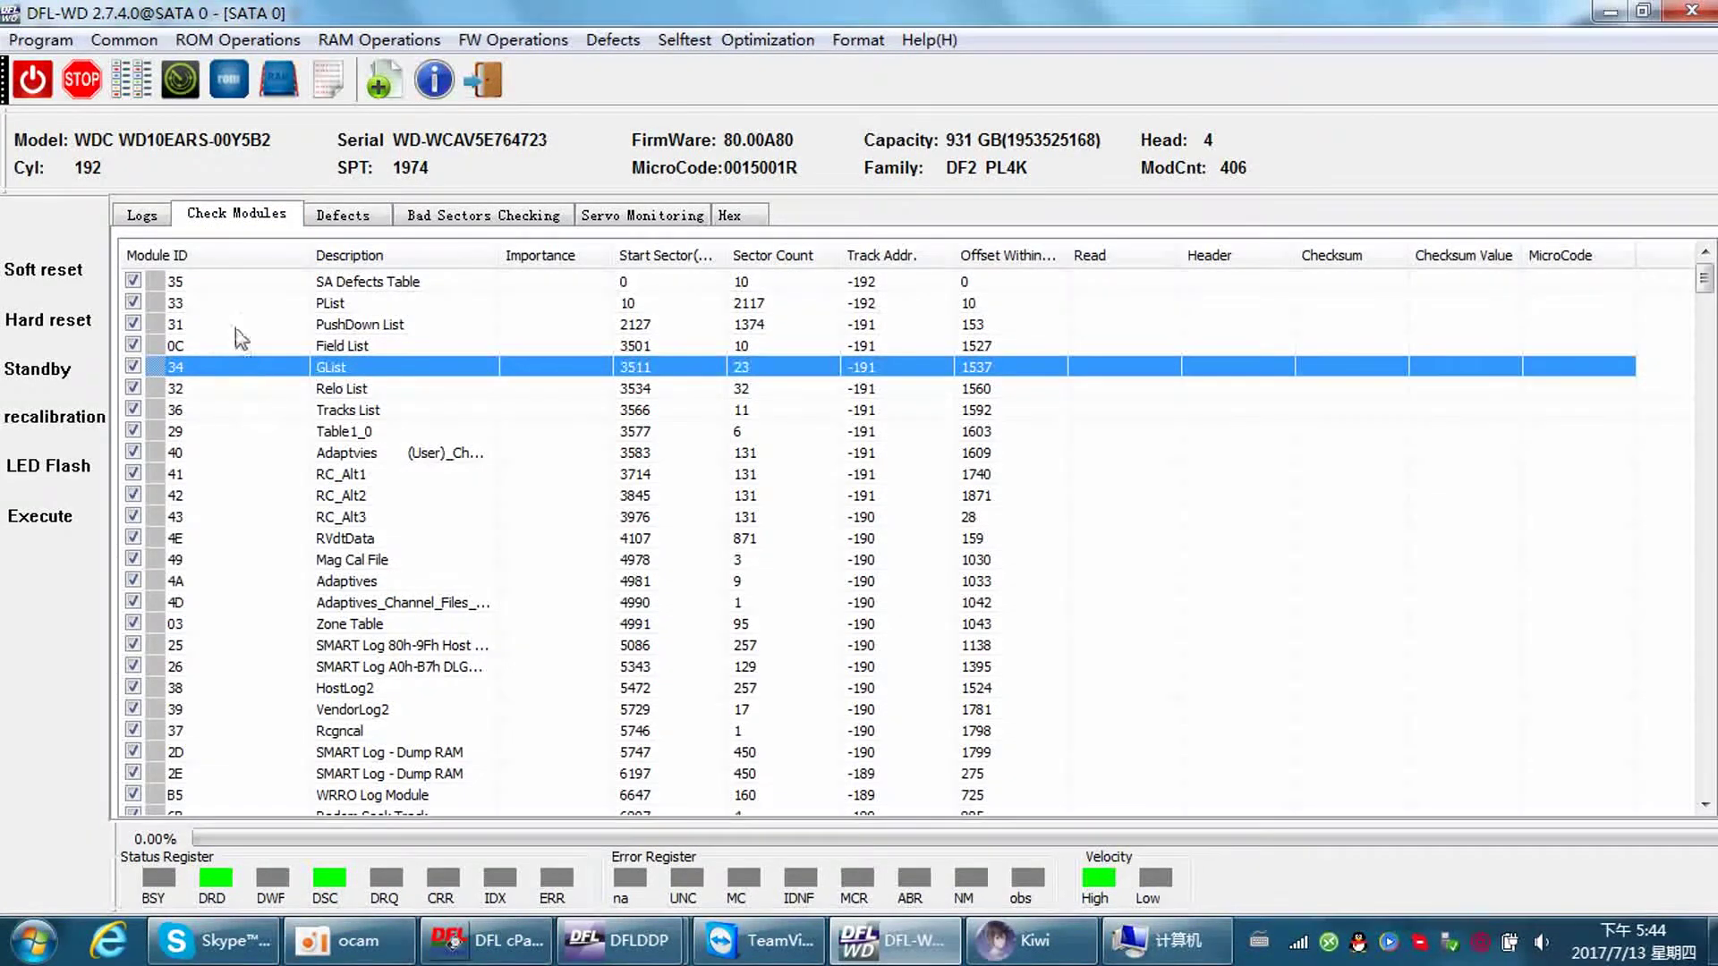
left_click(229, 281)
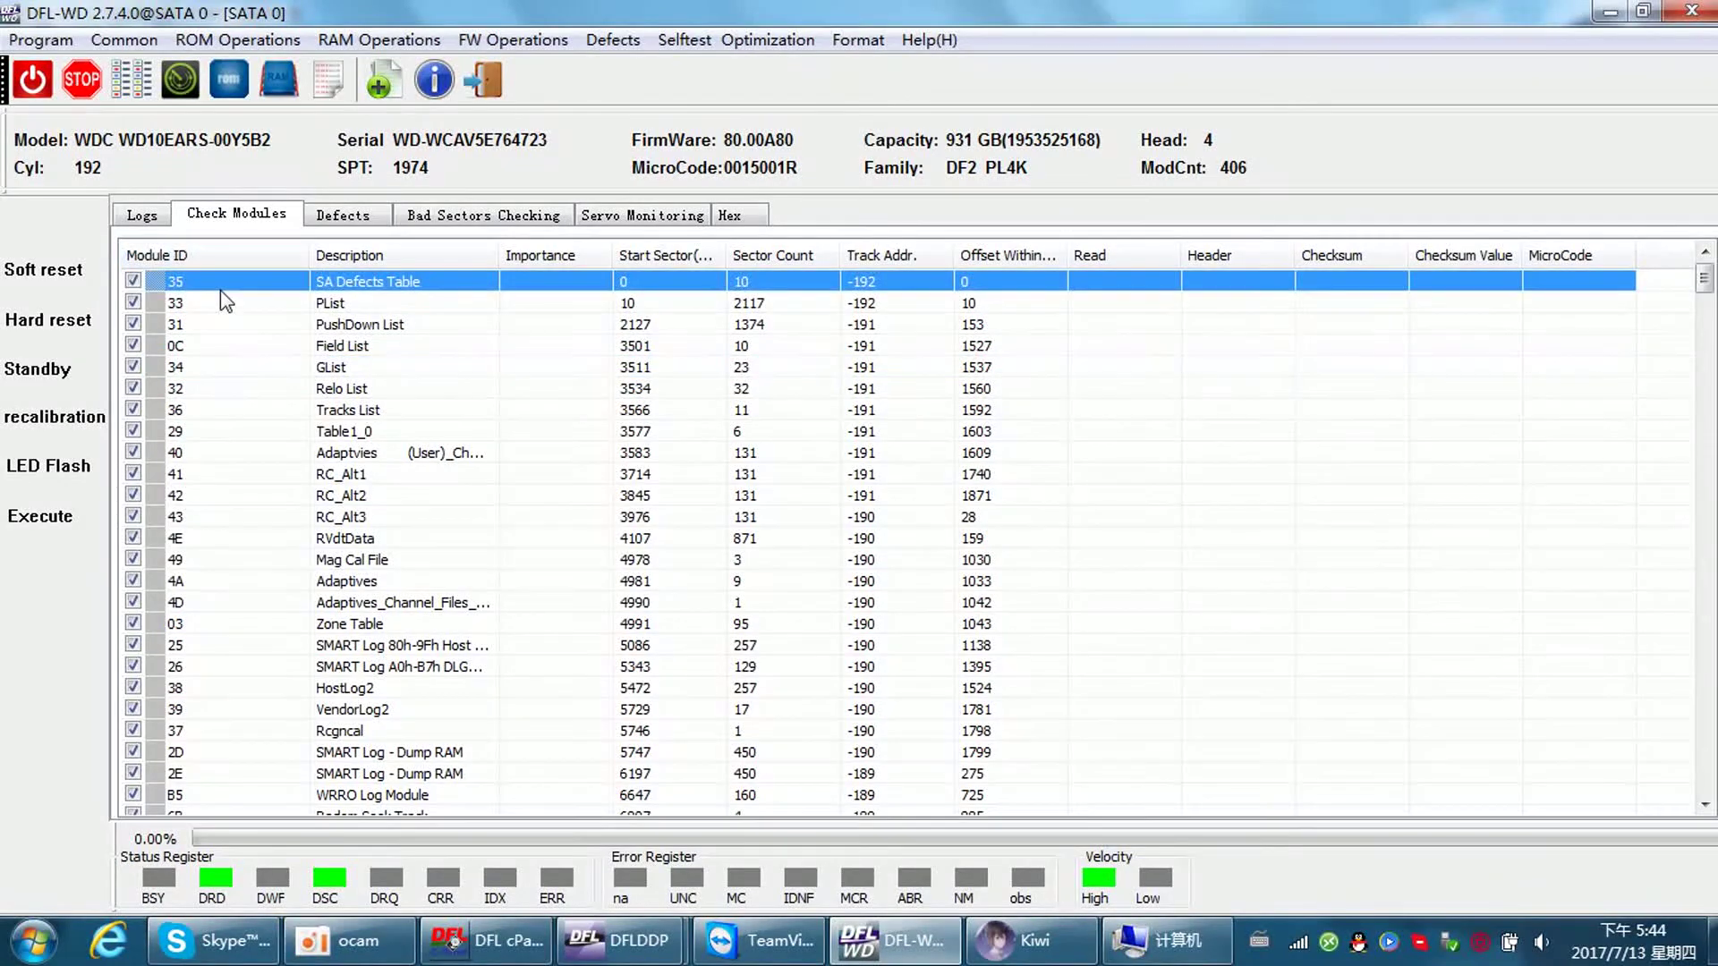
left_click(513, 39)
mouse_move(586, 96)
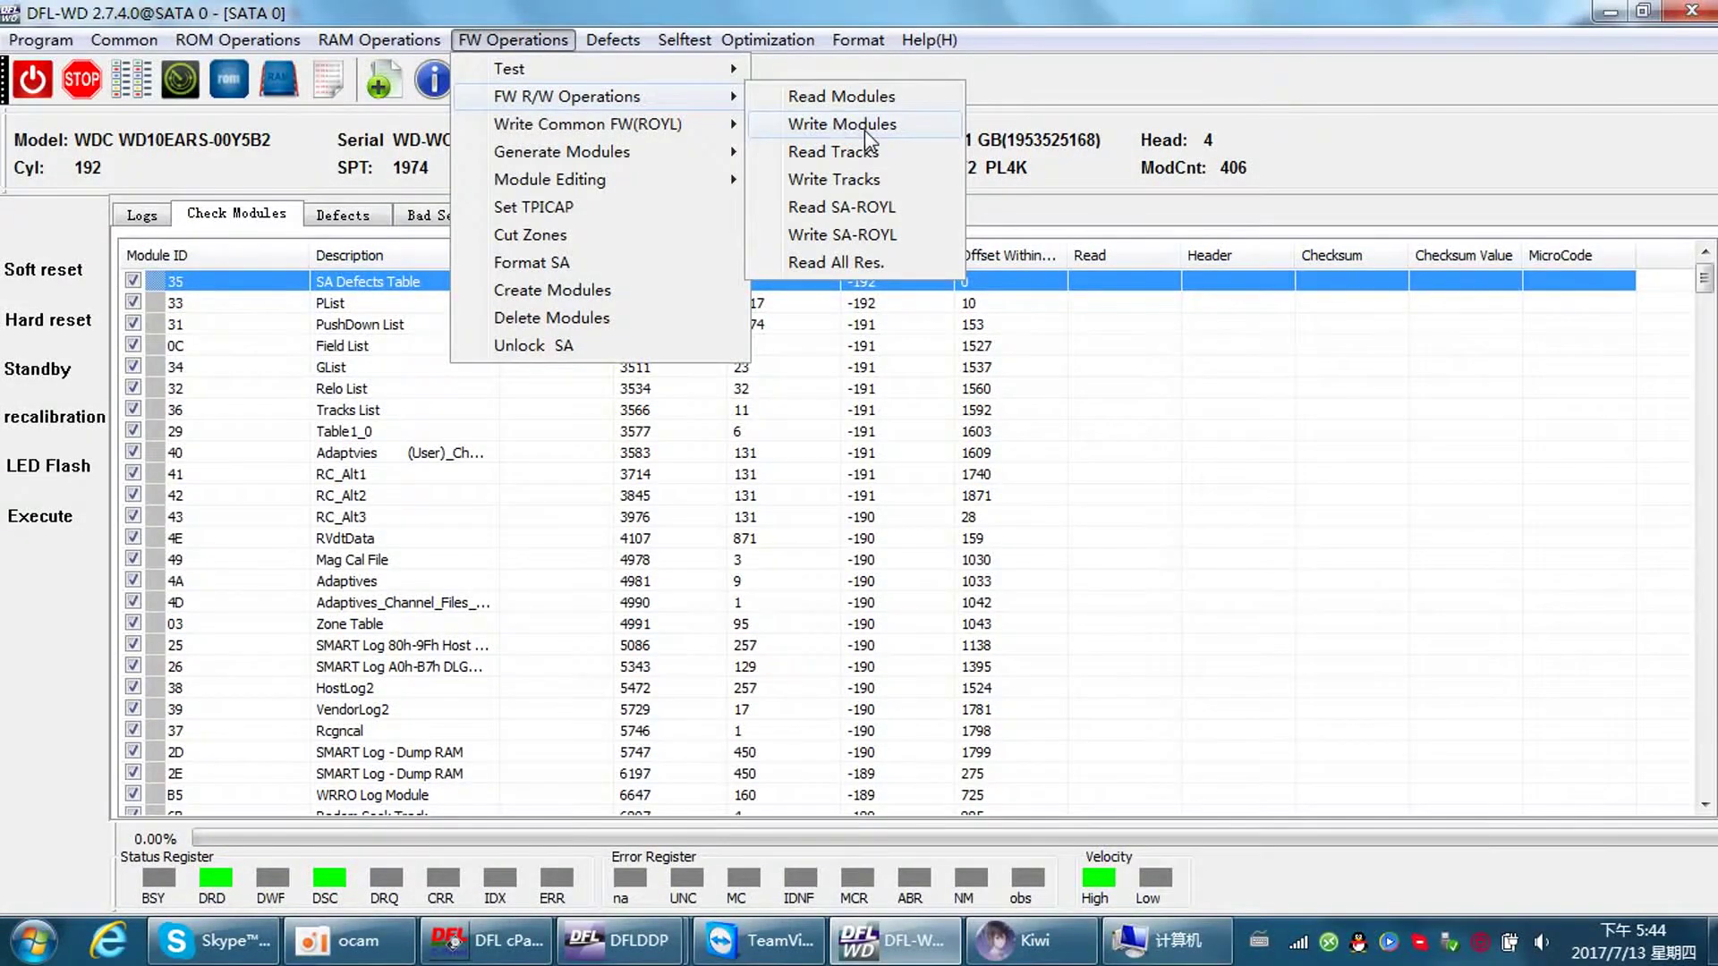
left_click(1011, 105)
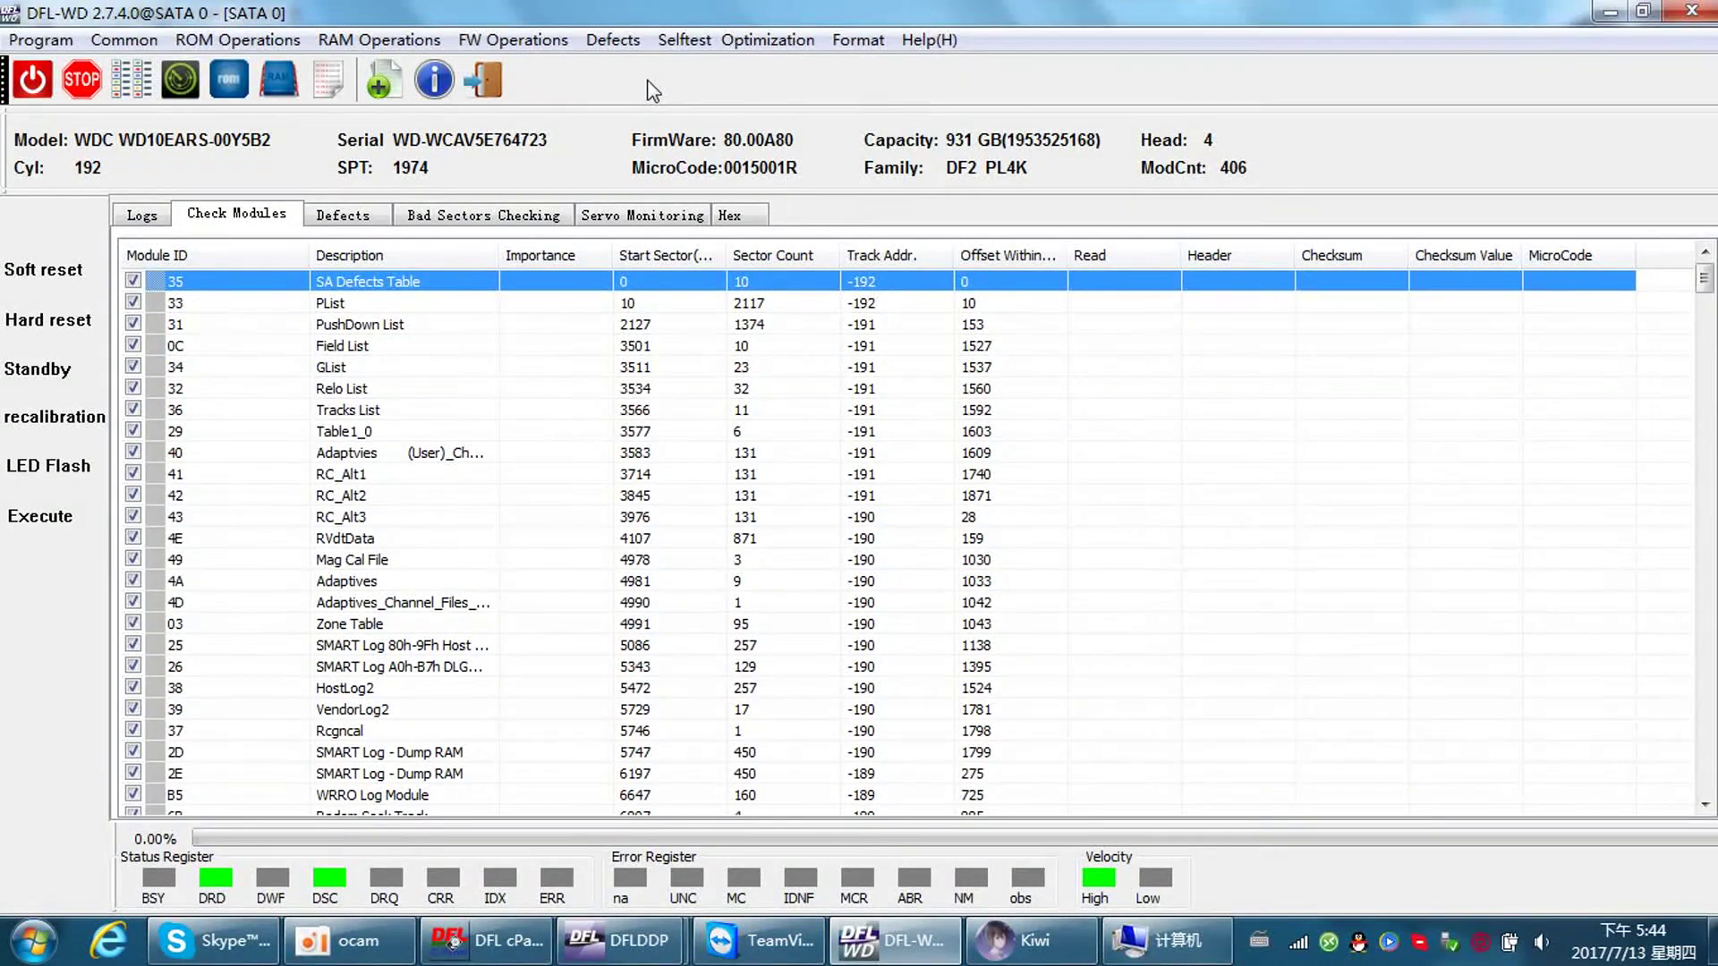
left_click(379, 41)
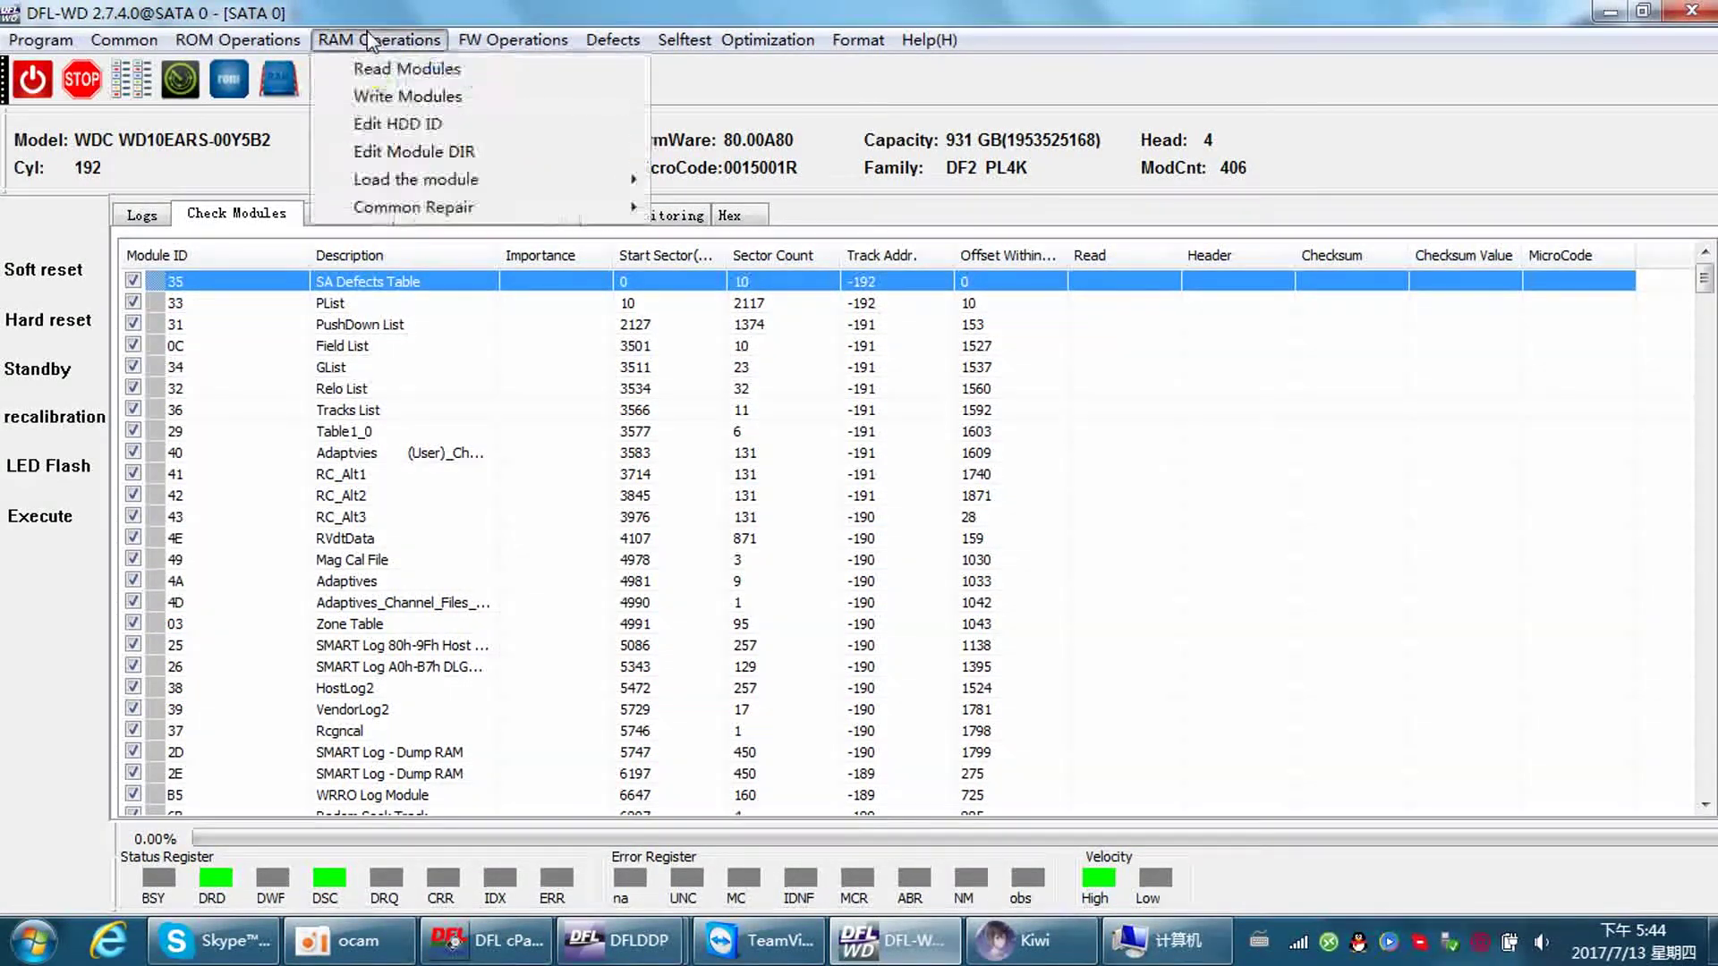
mouse_move(537, 211)
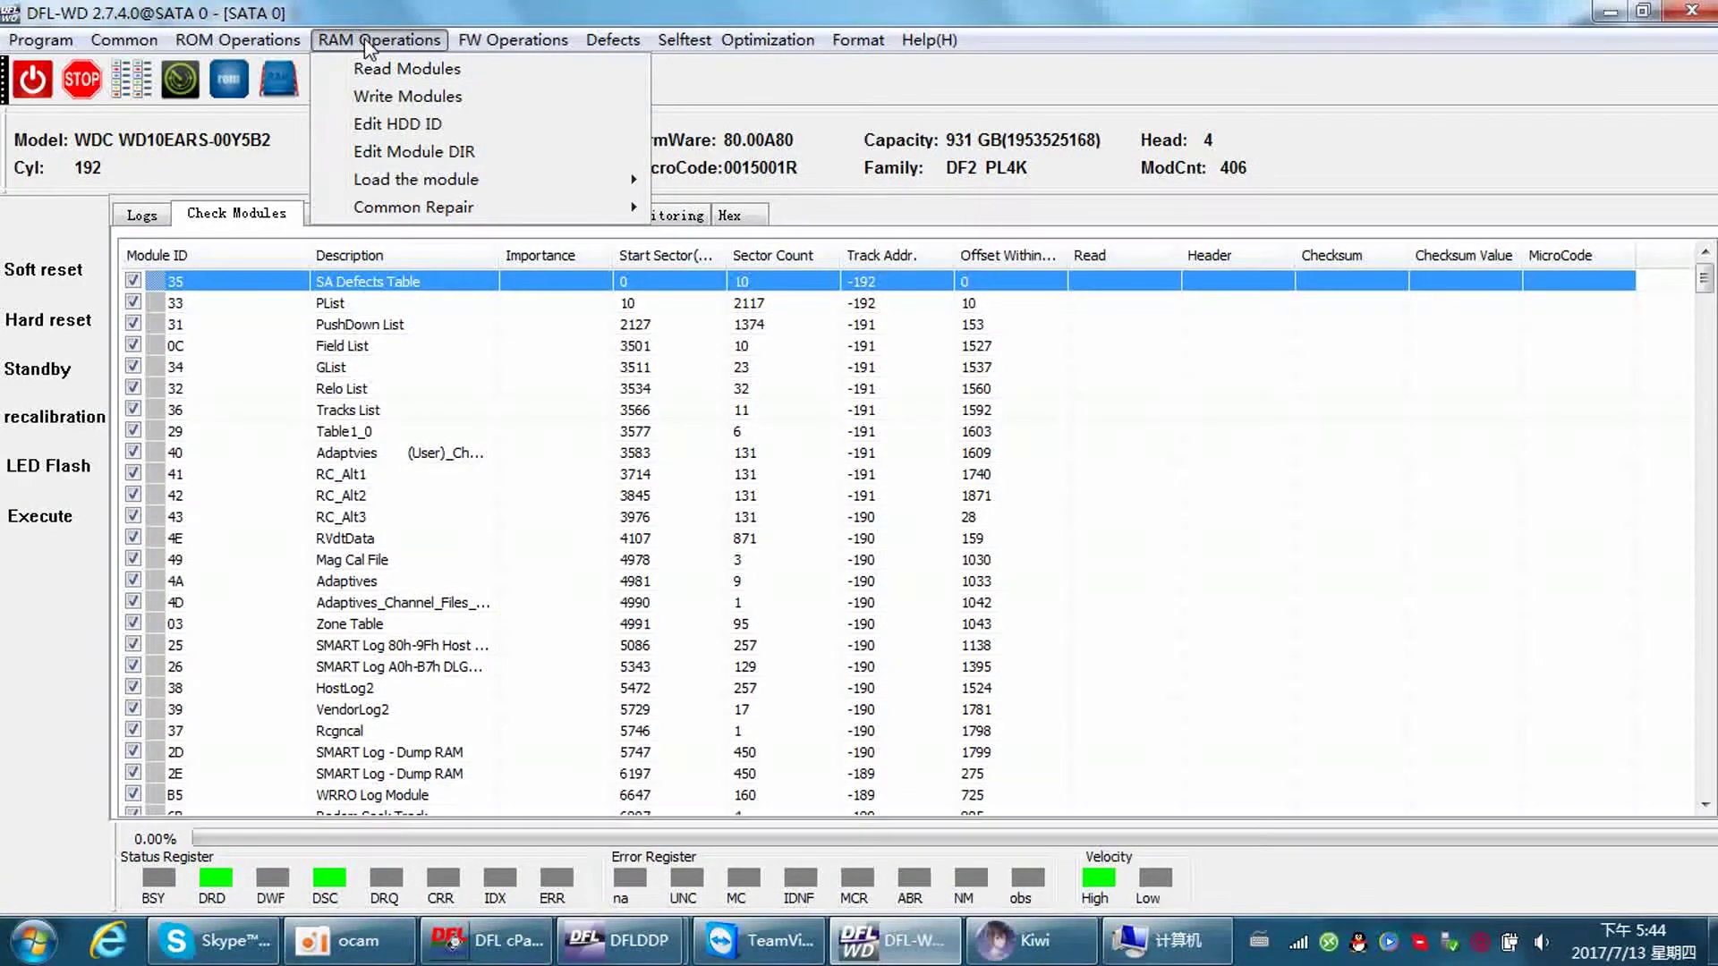
mouse_move(438, 212)
key("Escape")
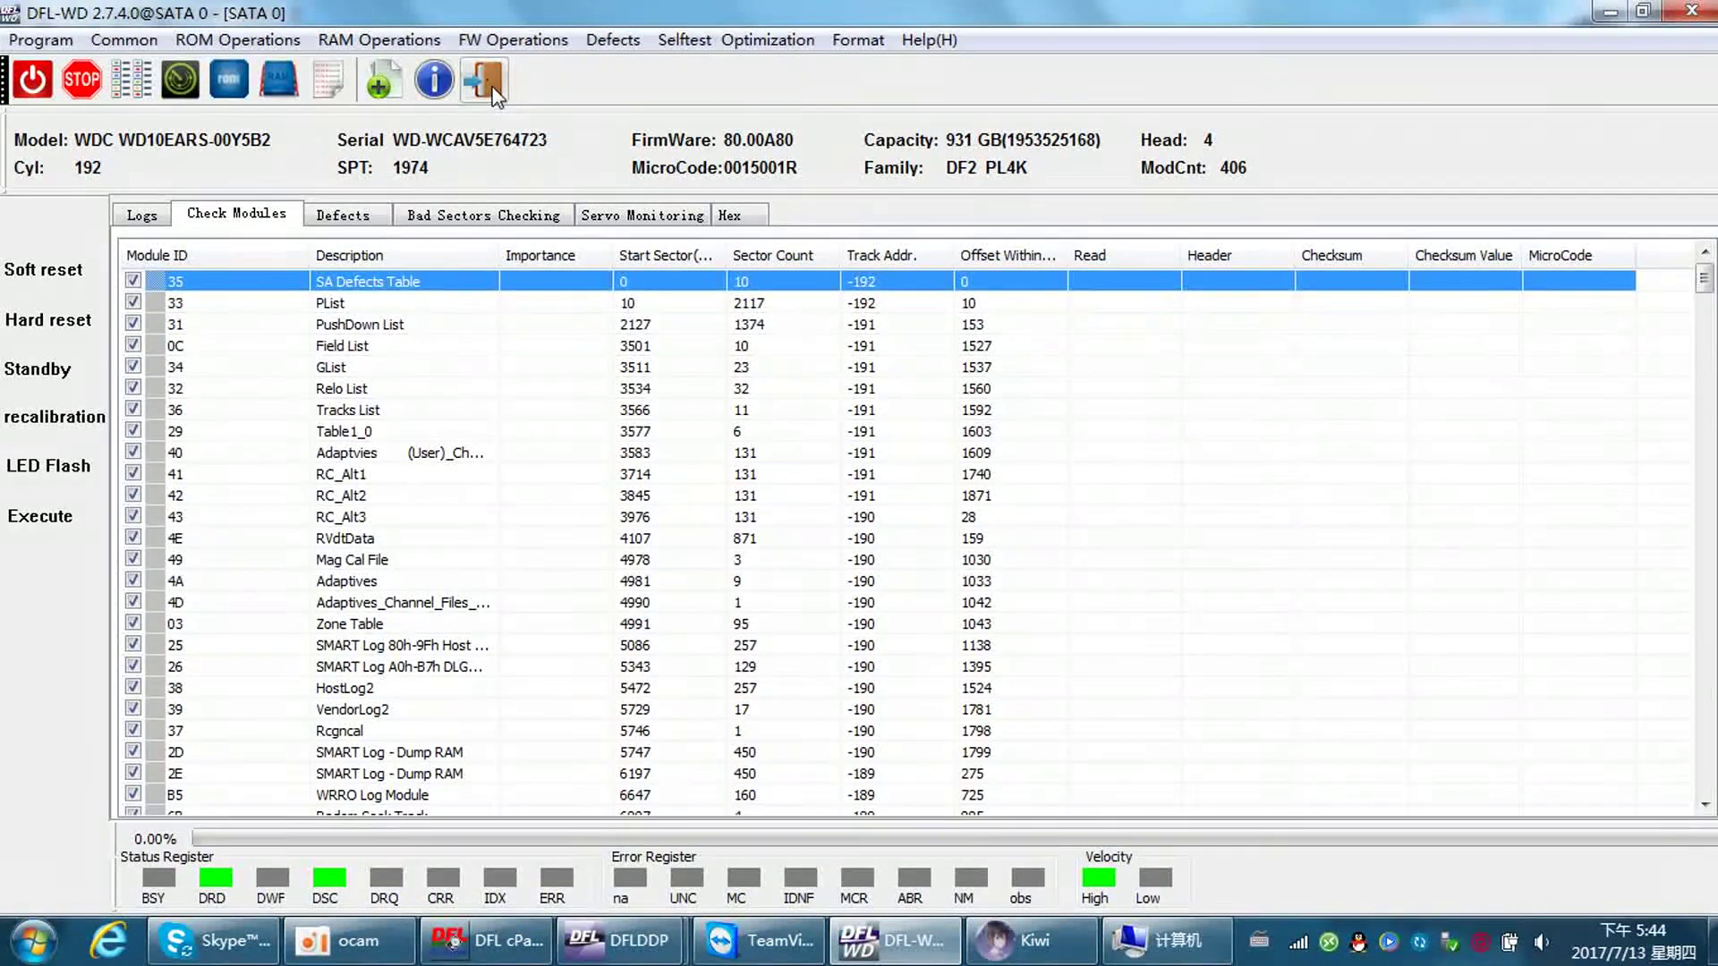
Run Slow Init. Fix from RAM Operations > Common Repair to repair the drive in RAM.
left_click(332, 42)
mouse_move(626, 207)
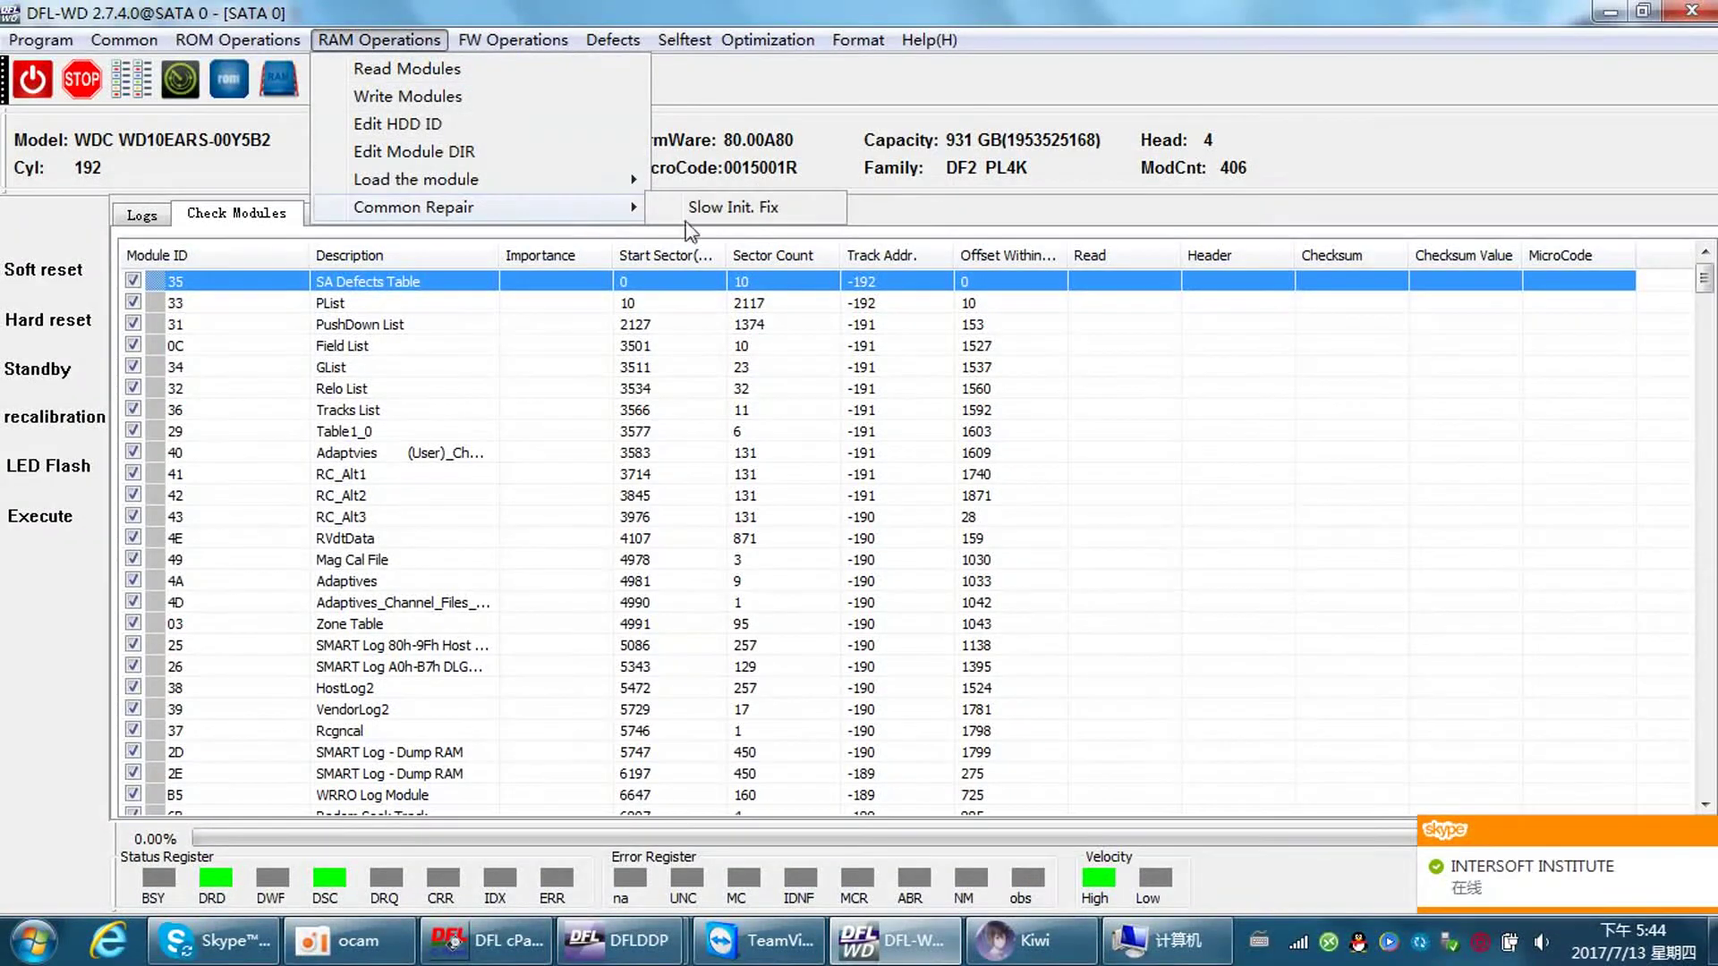
left_click(740, 208)
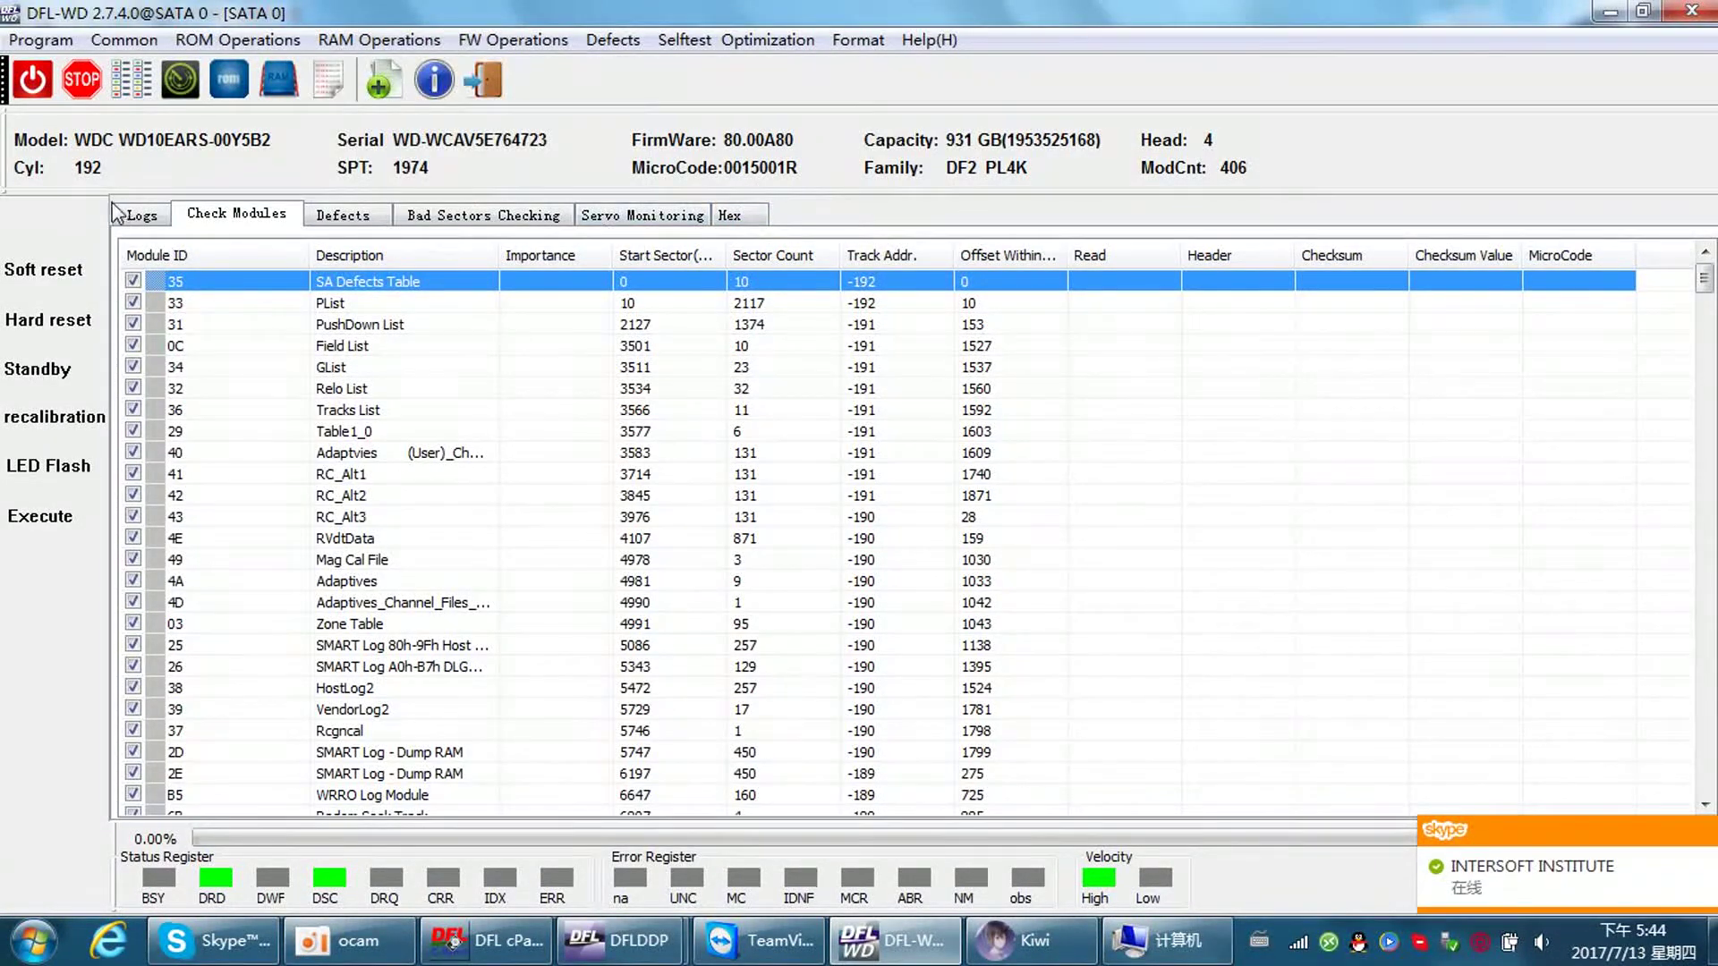
left_click(391, 41)
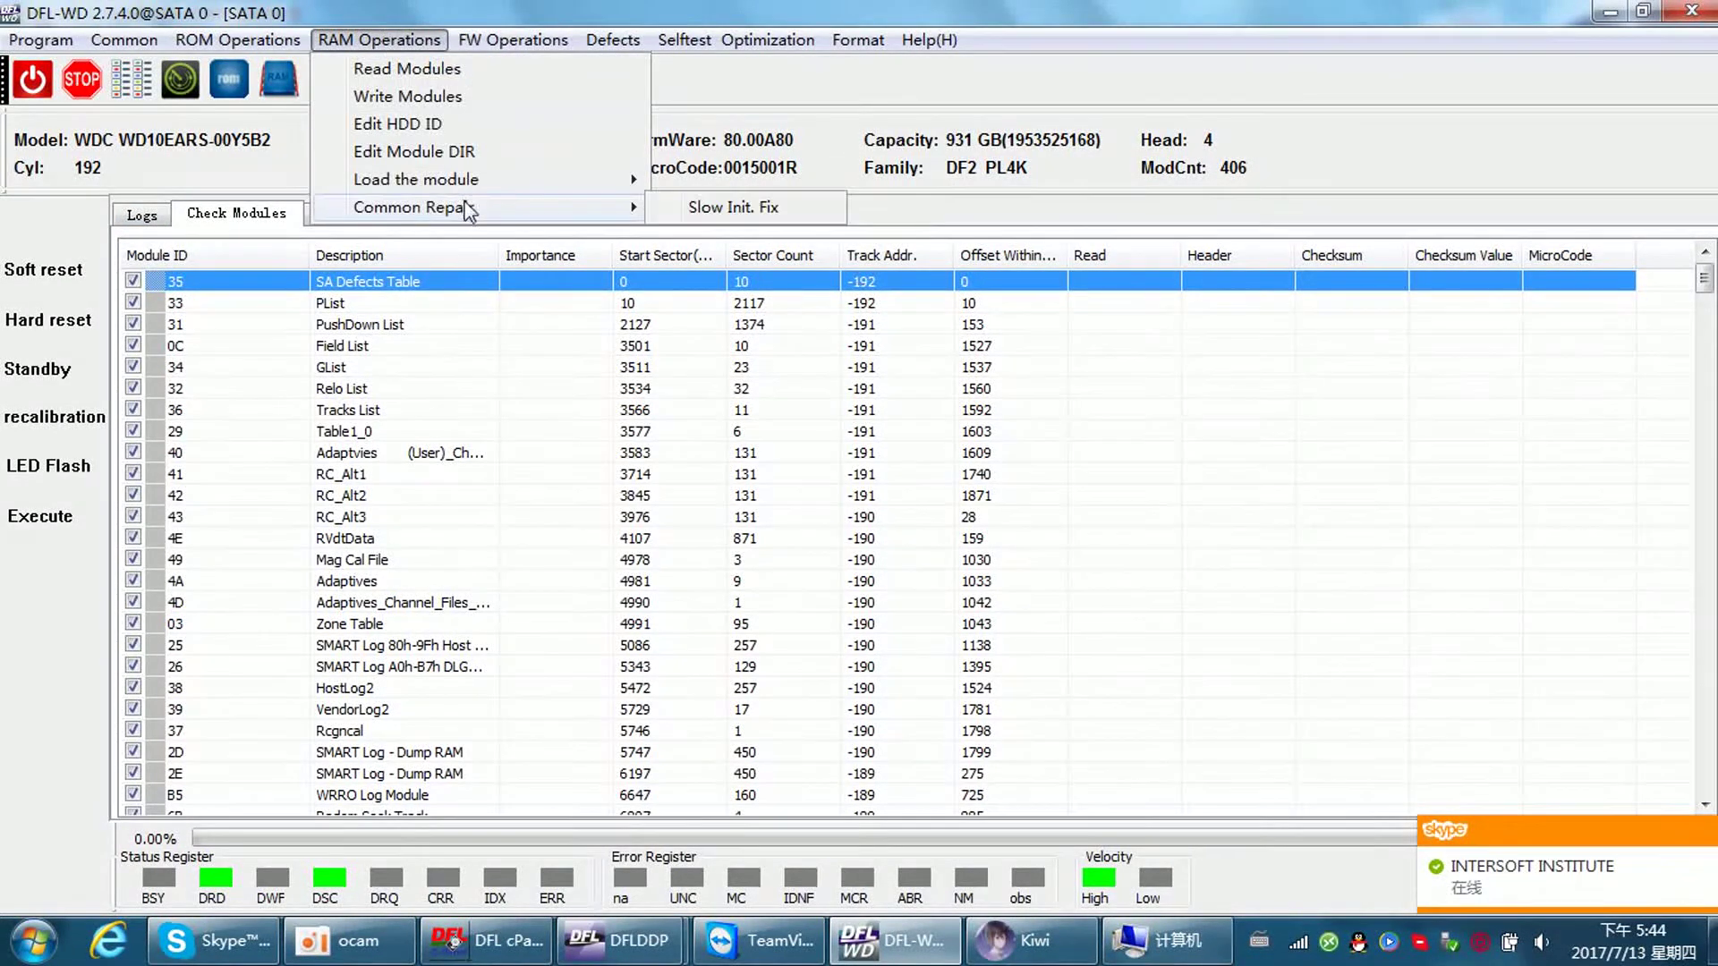
left_click(734, 206)
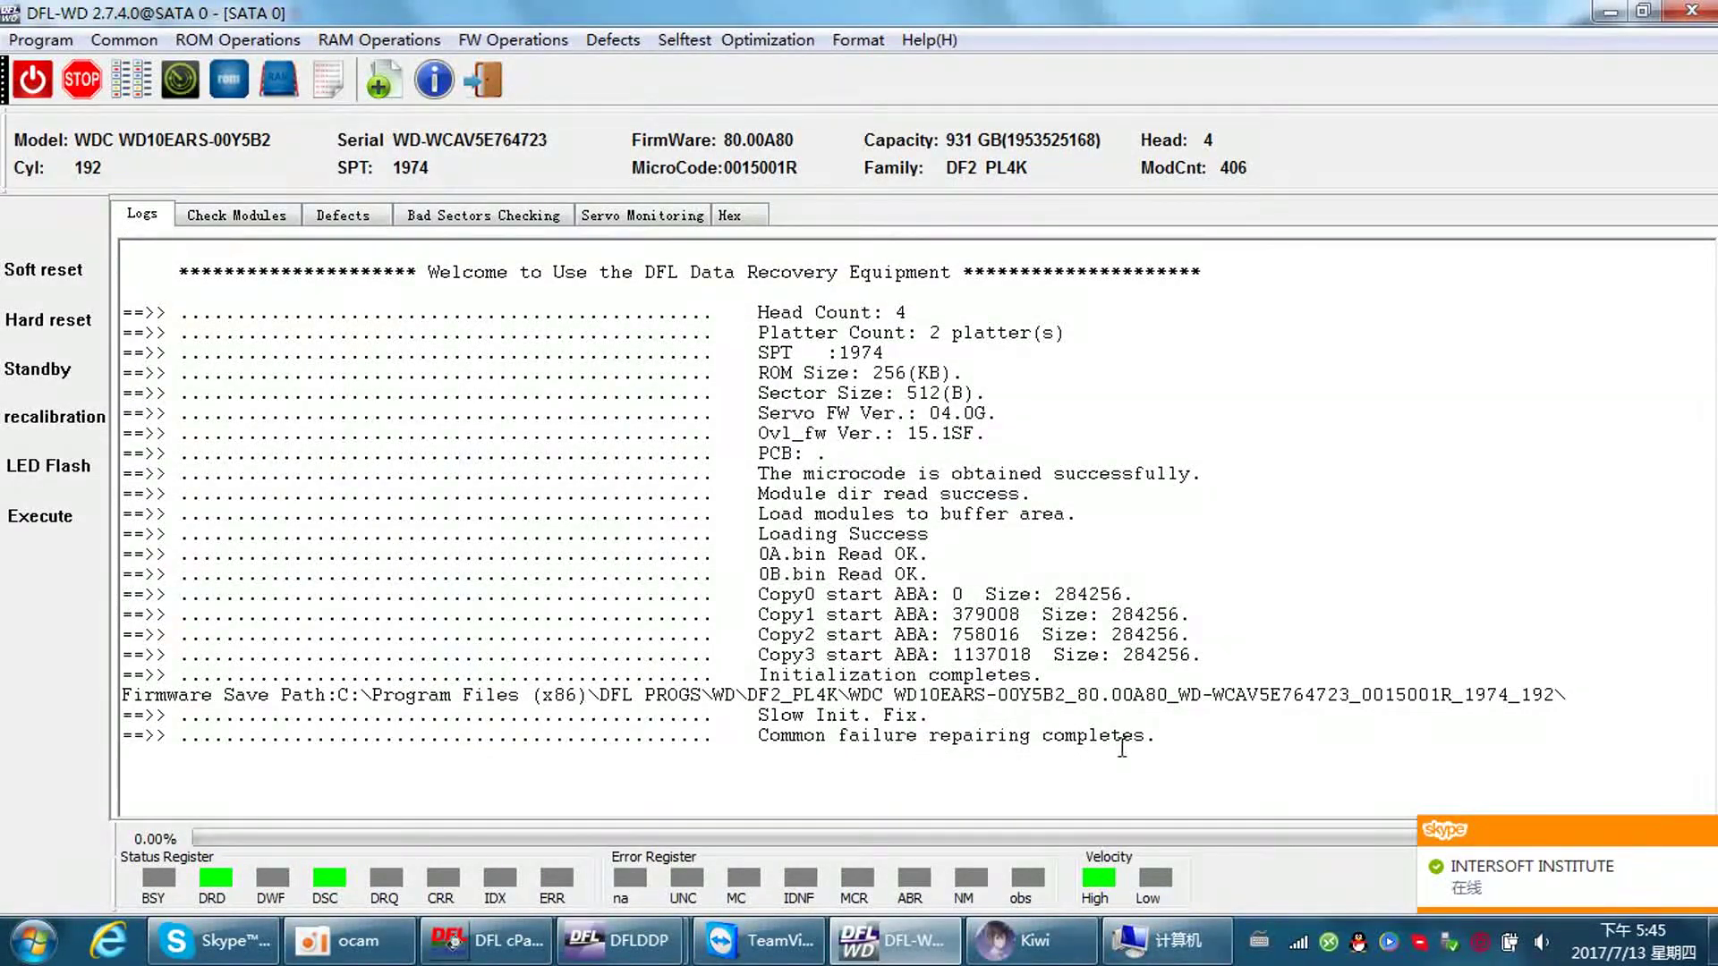
Close the DFL-WD session, clear the desktop, and launch dflddp.exe from the DFL DDP folder.
left_click(494, 91)
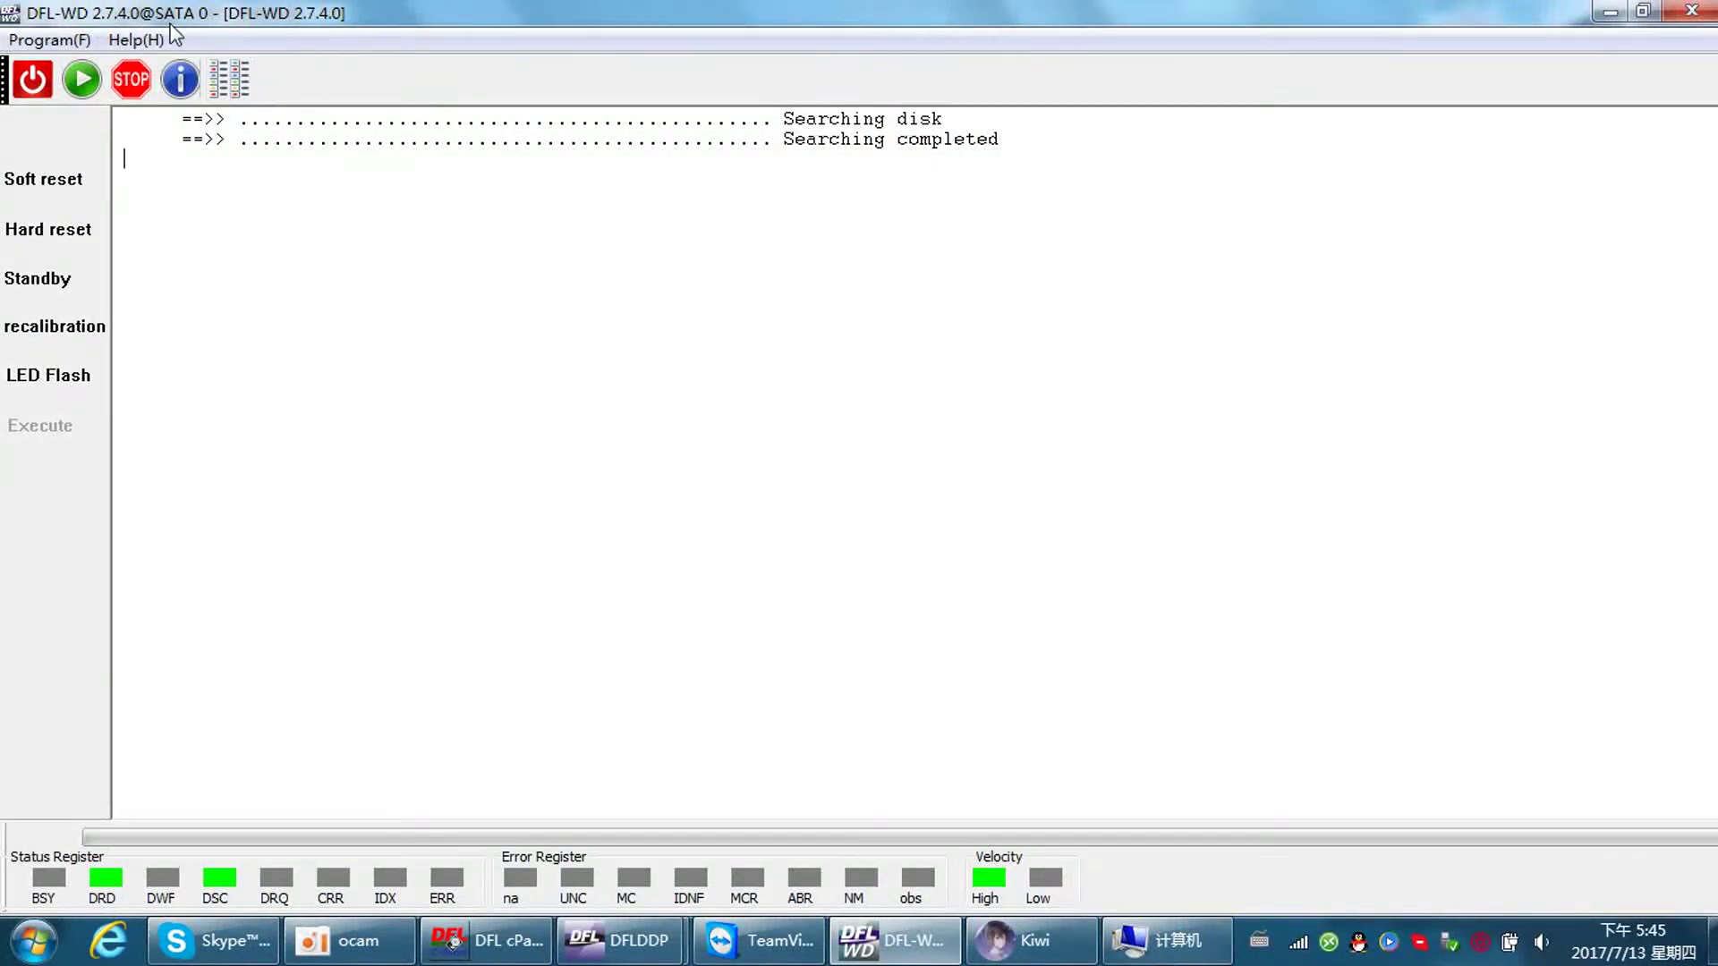
left_click(1610, 12)
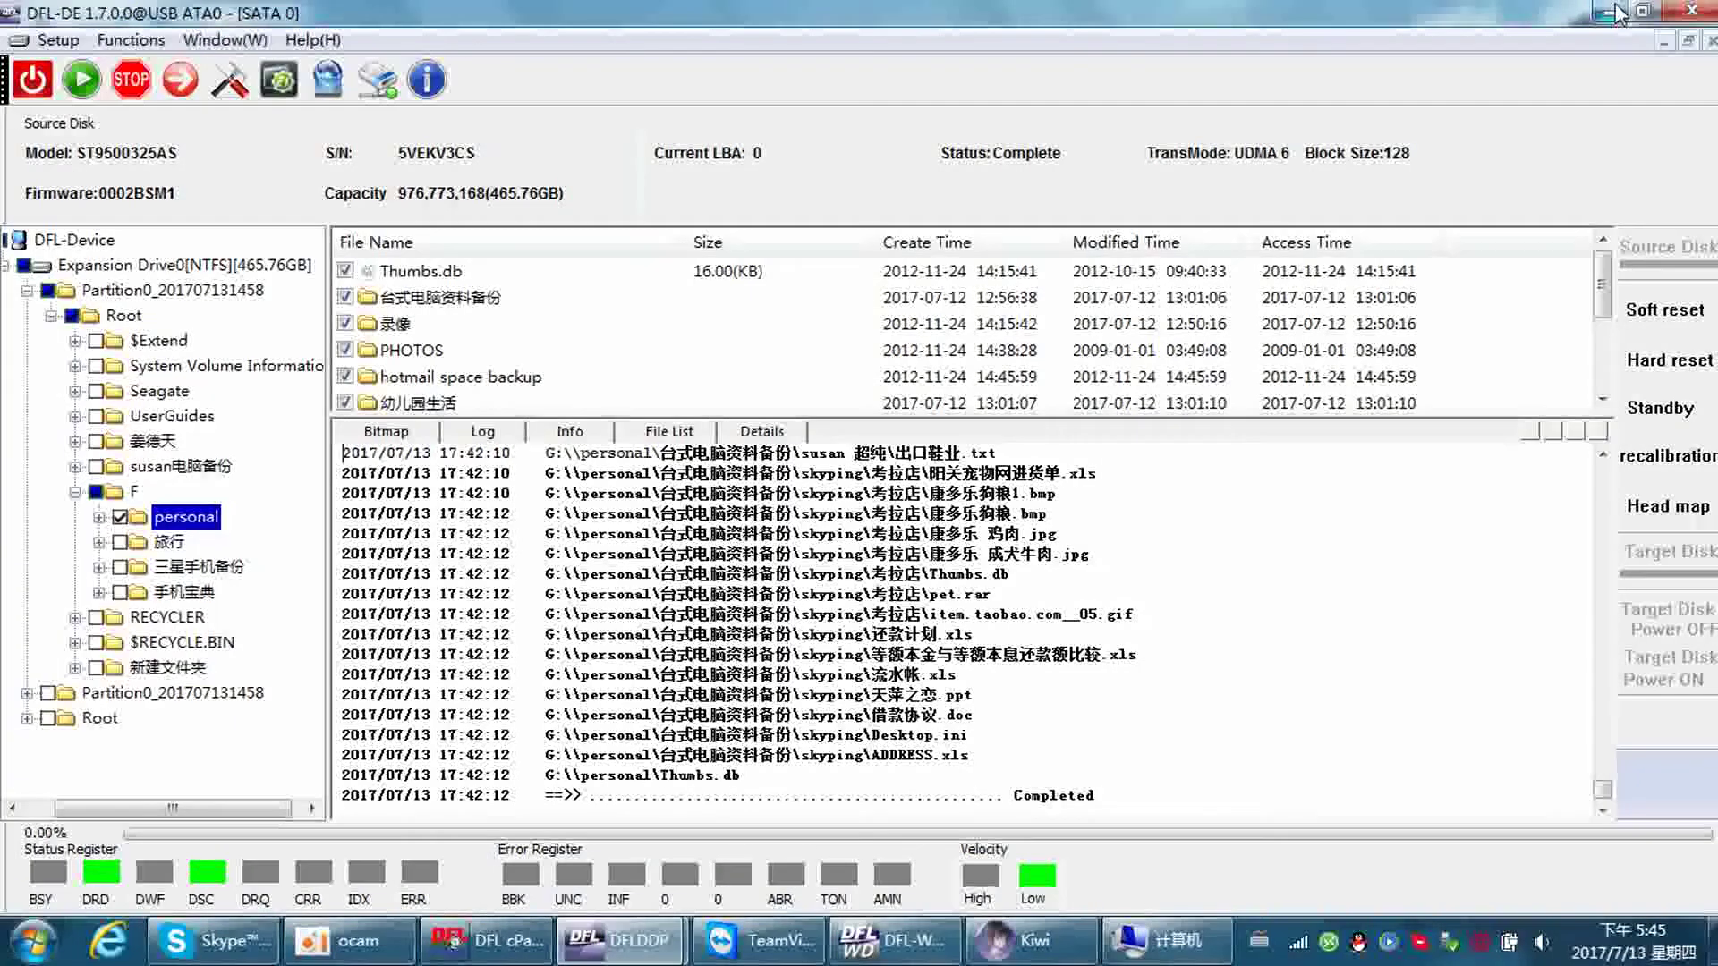
left_click(1614, 13)
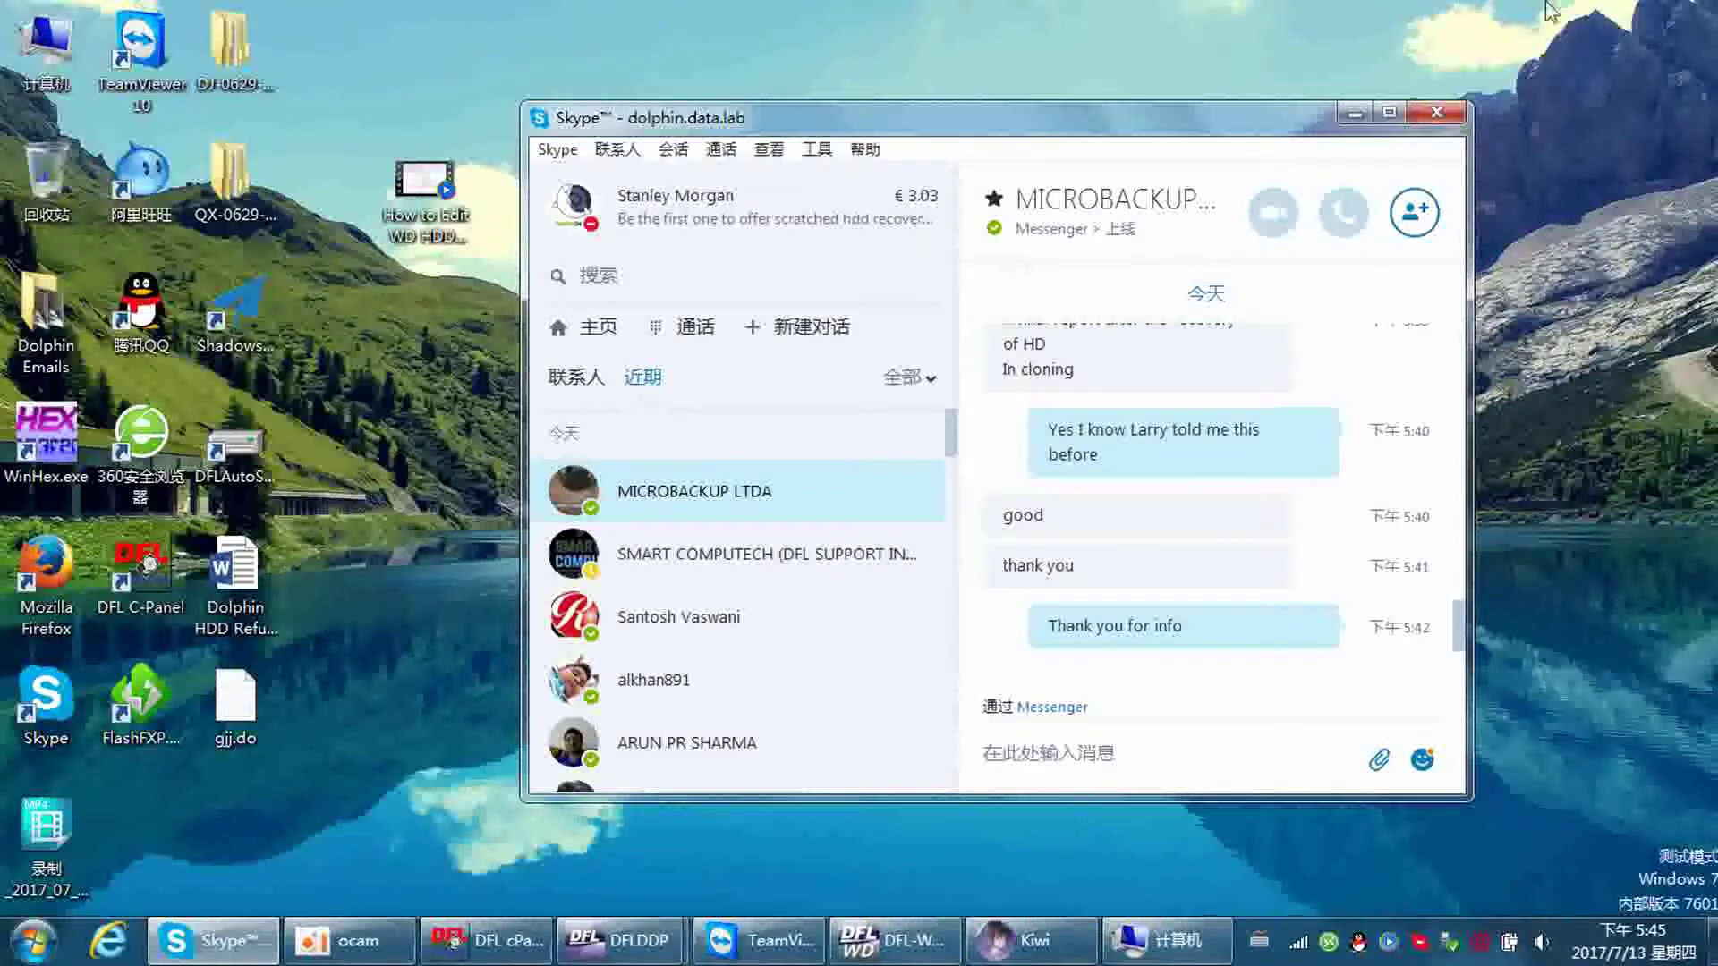
left_click(1354, 113)
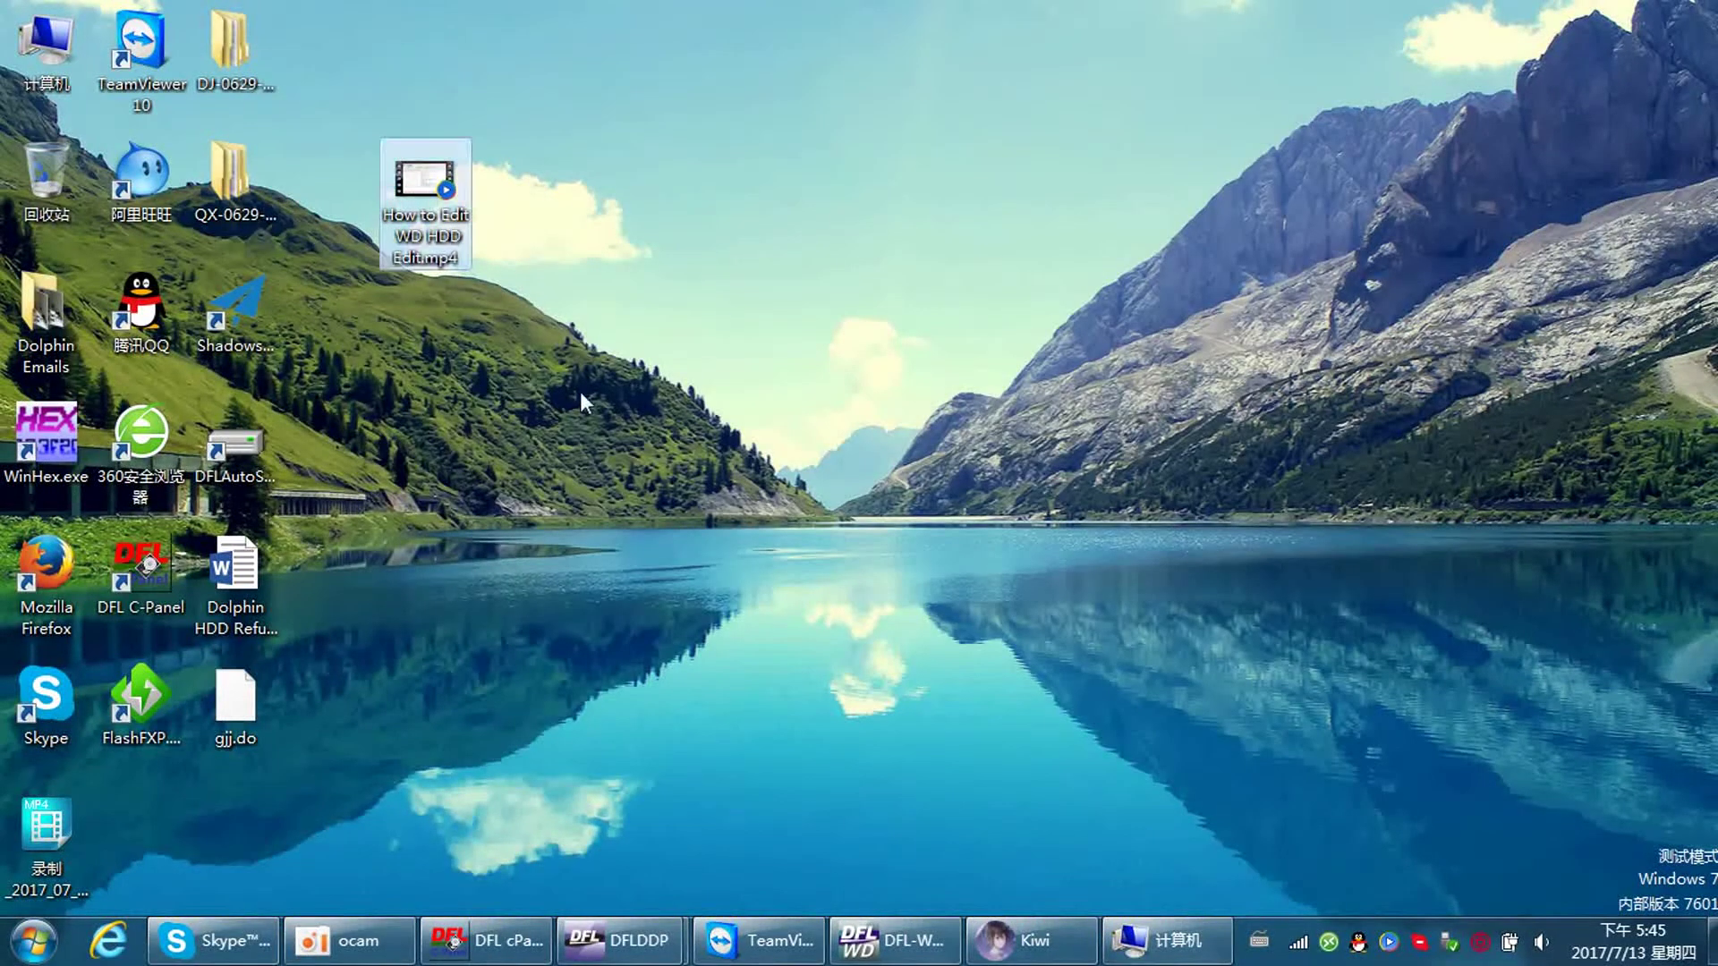
right_click(152, 609)
left_click(291, 208)
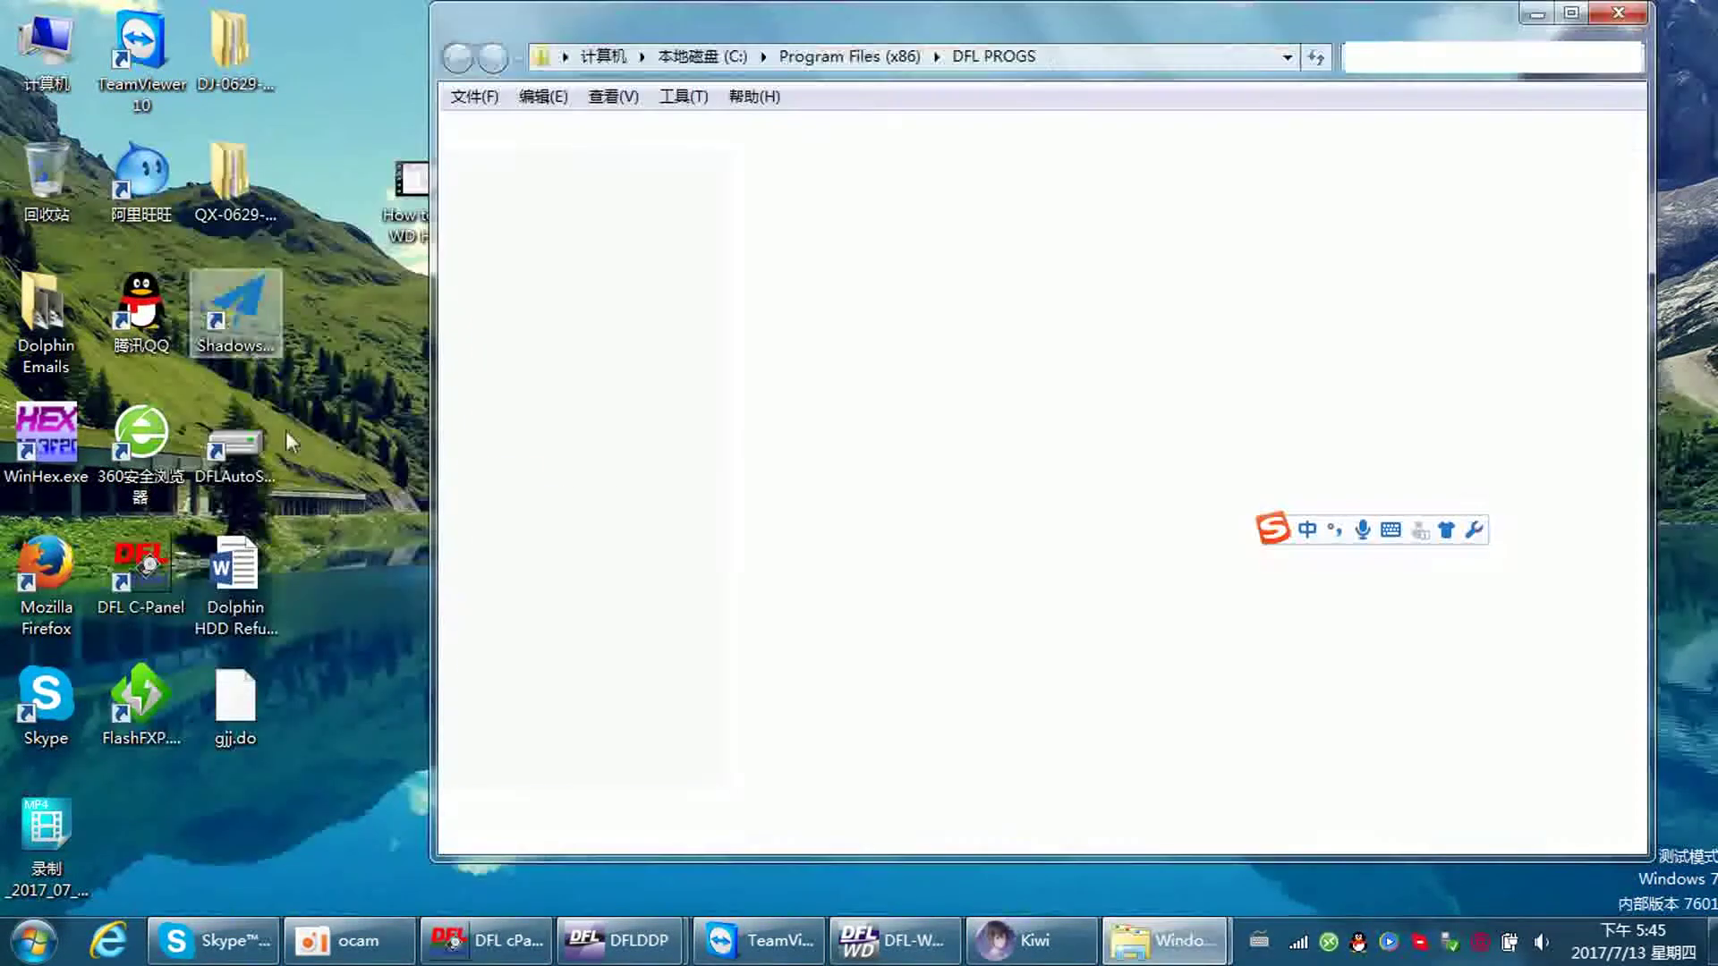
double_click(814, 215)
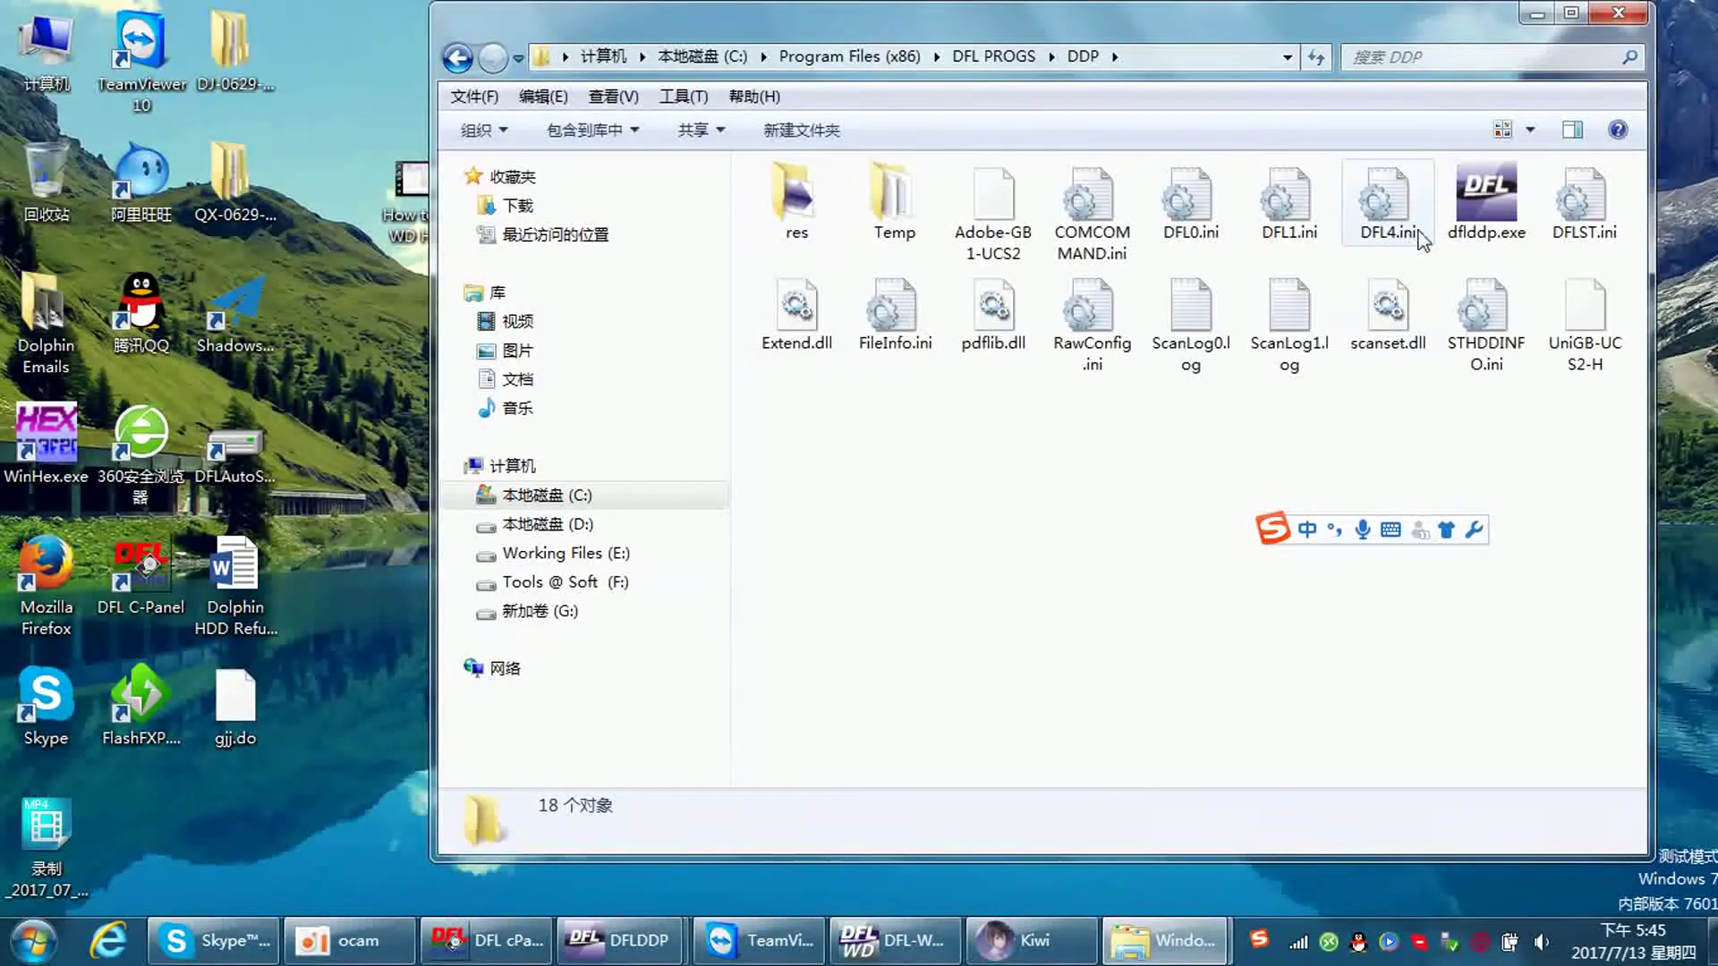
double_click(1485, 202)
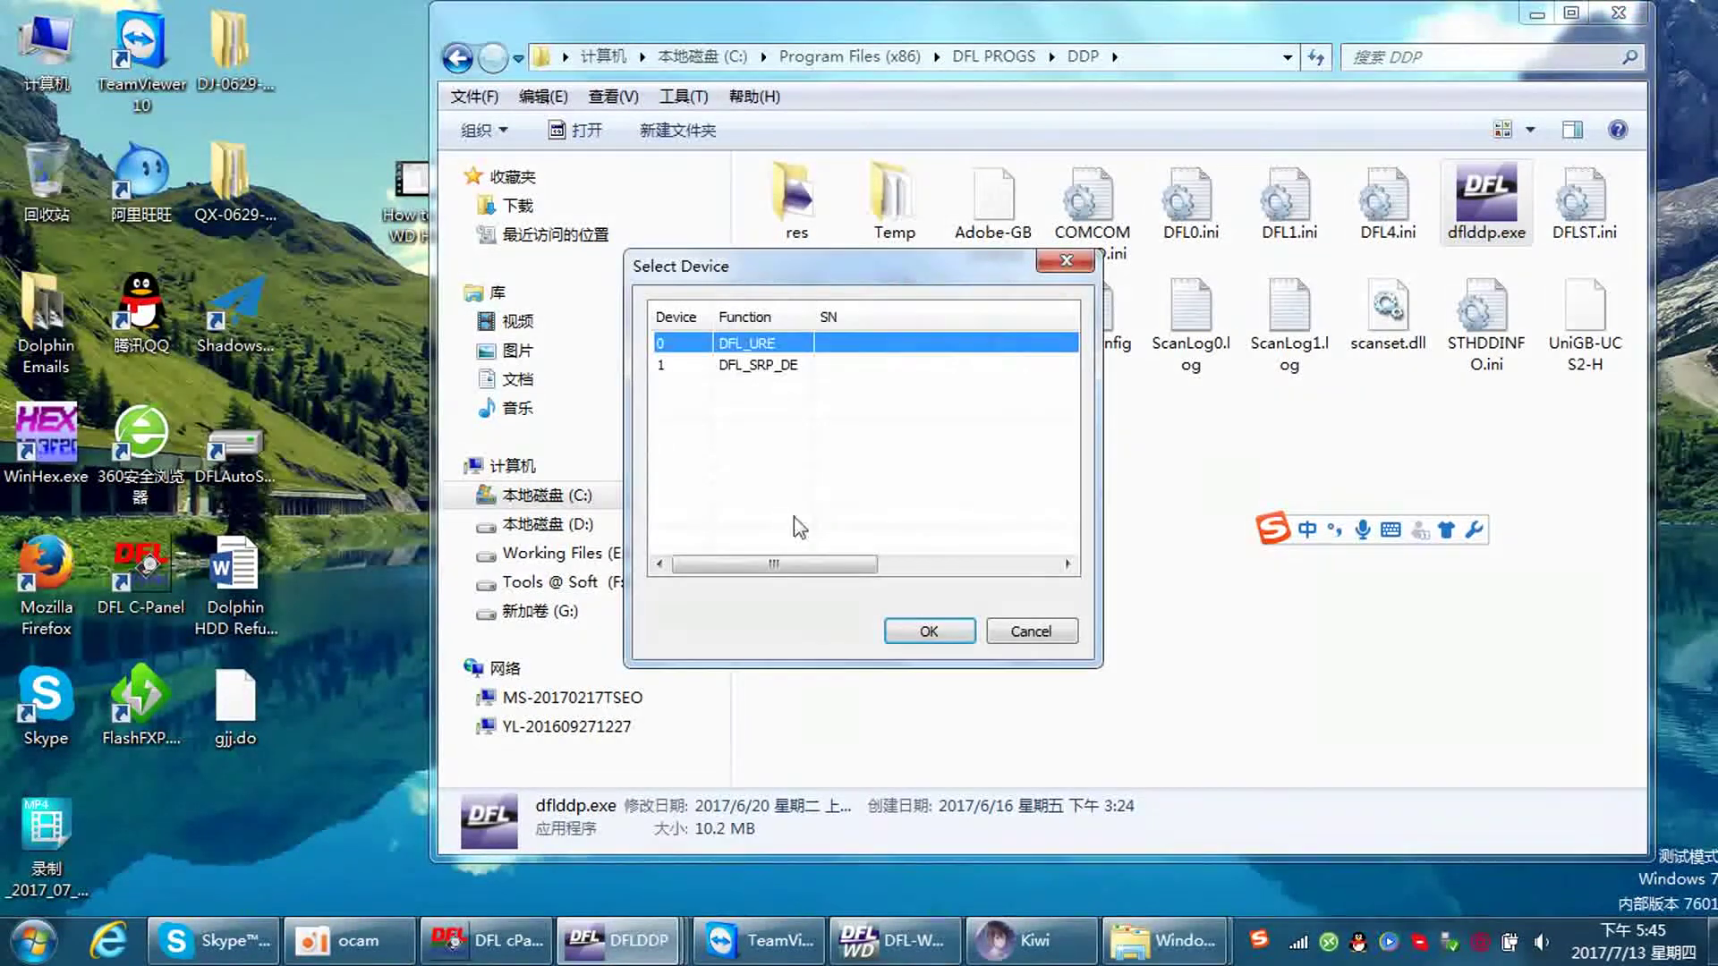
Select the DFL_SRP_DE device, accept channel SATA0 and take over the occupied channel.
left_click(772, 363)
left_click(943, 641)
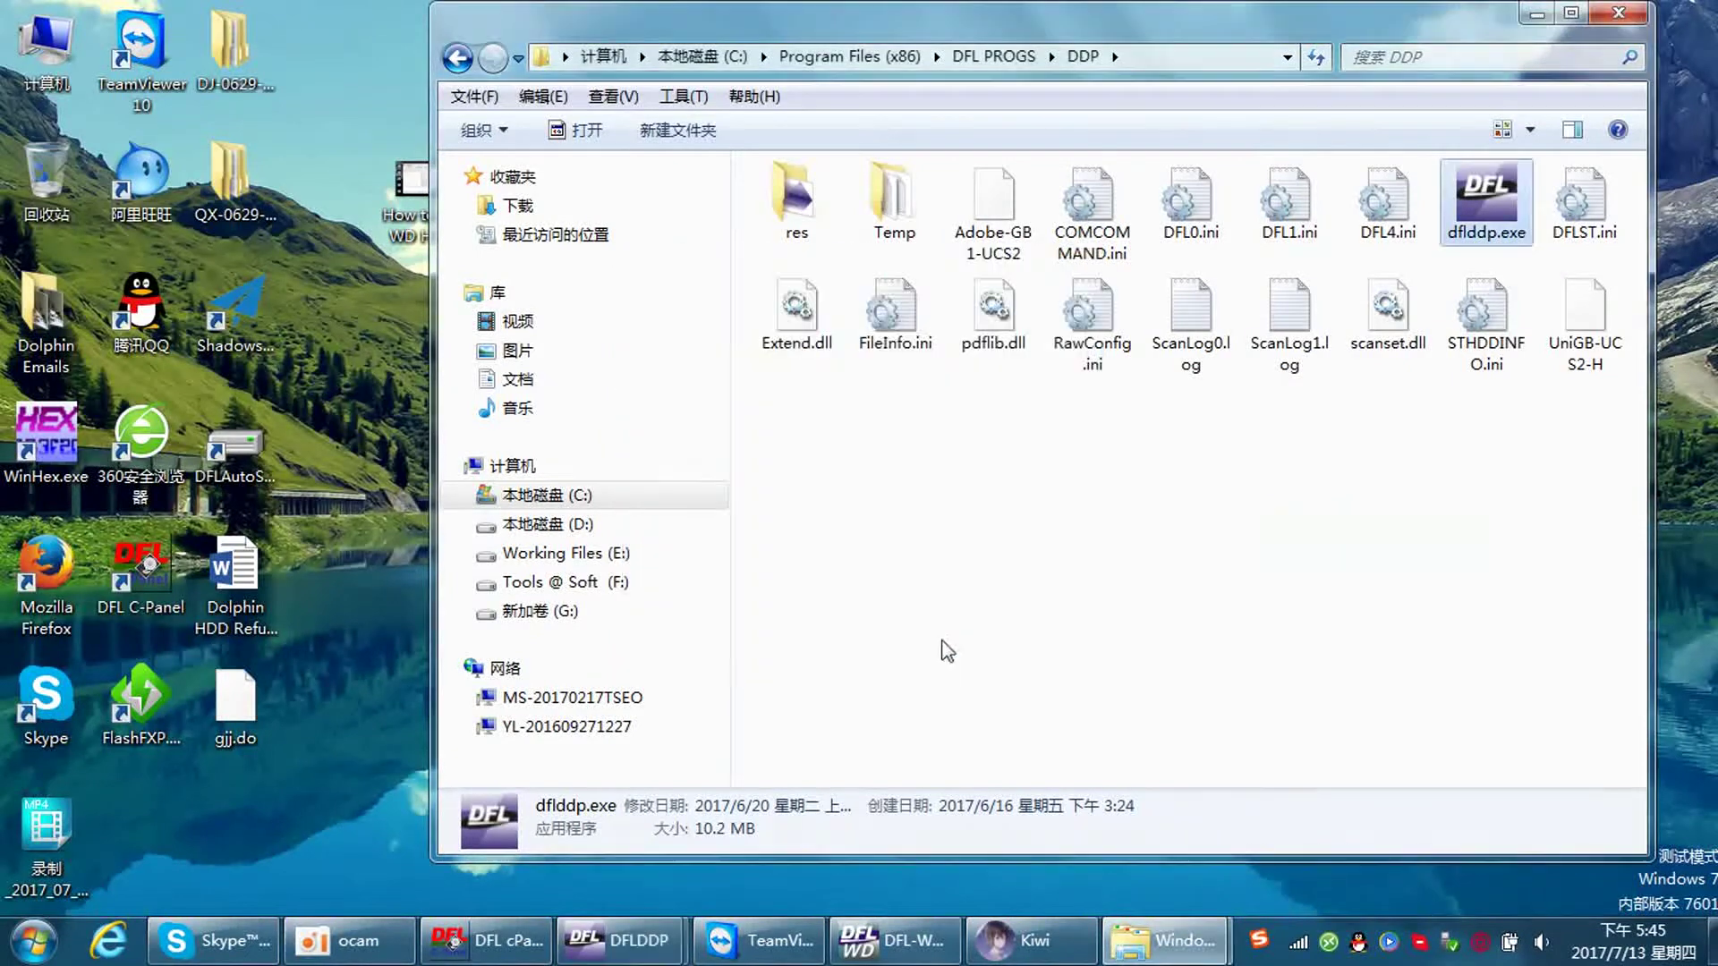
left_click(1536, 15)
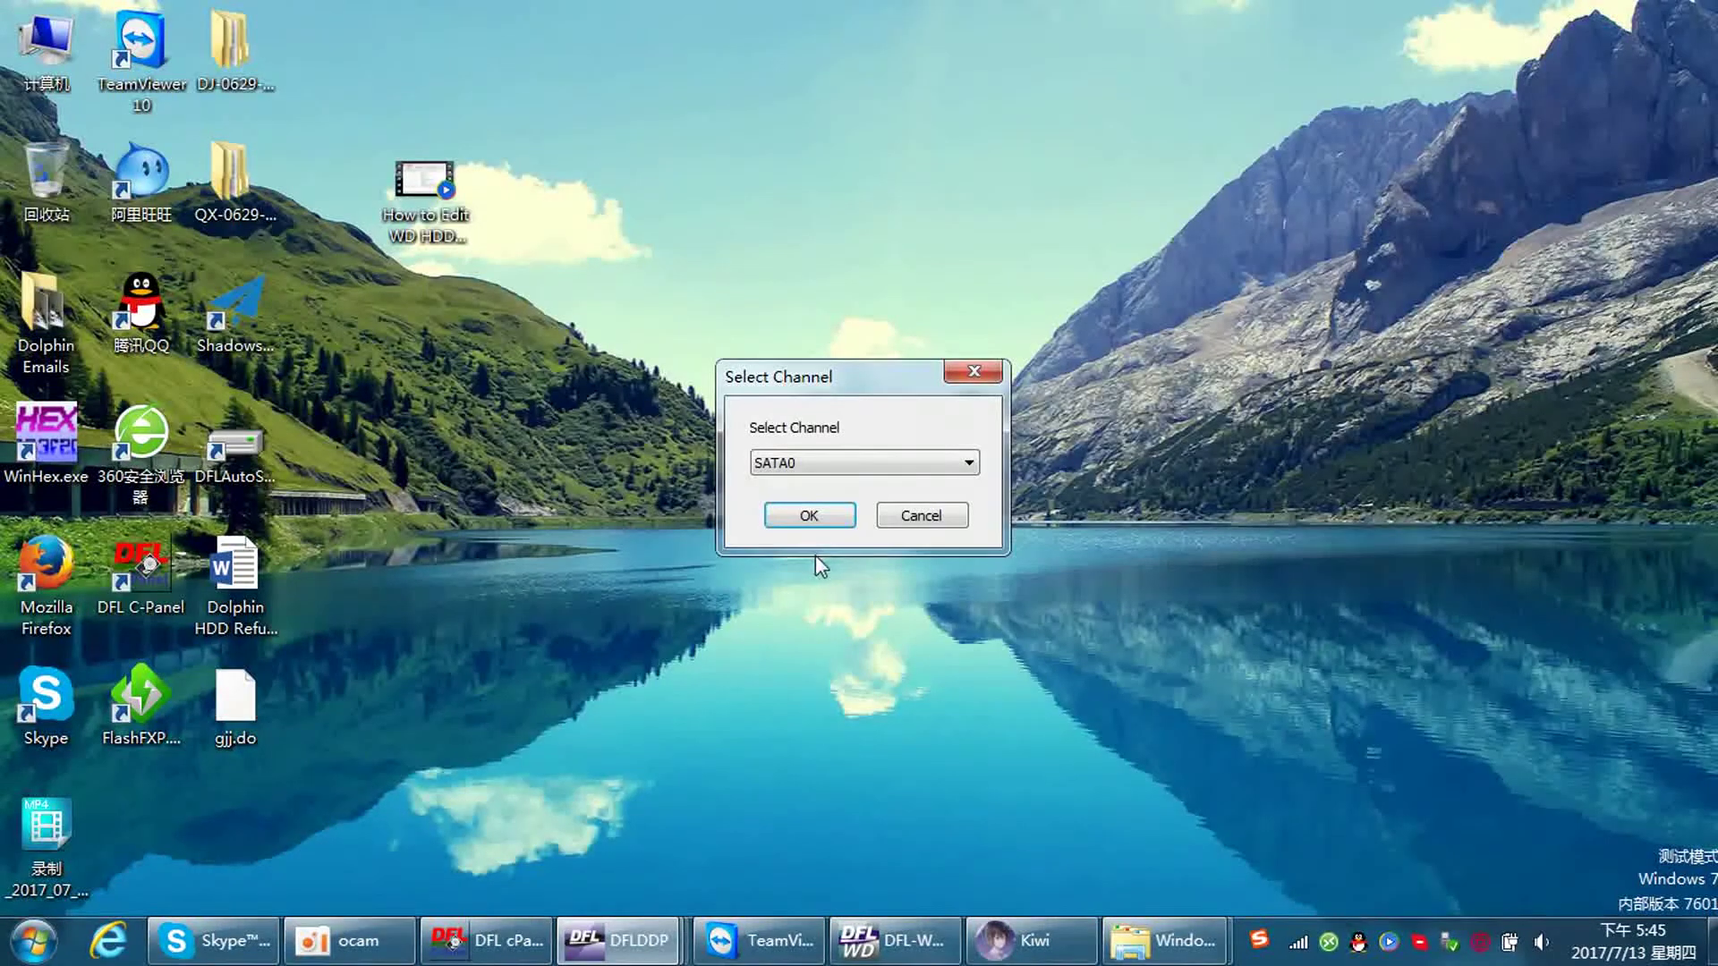
left_click(799, 523)
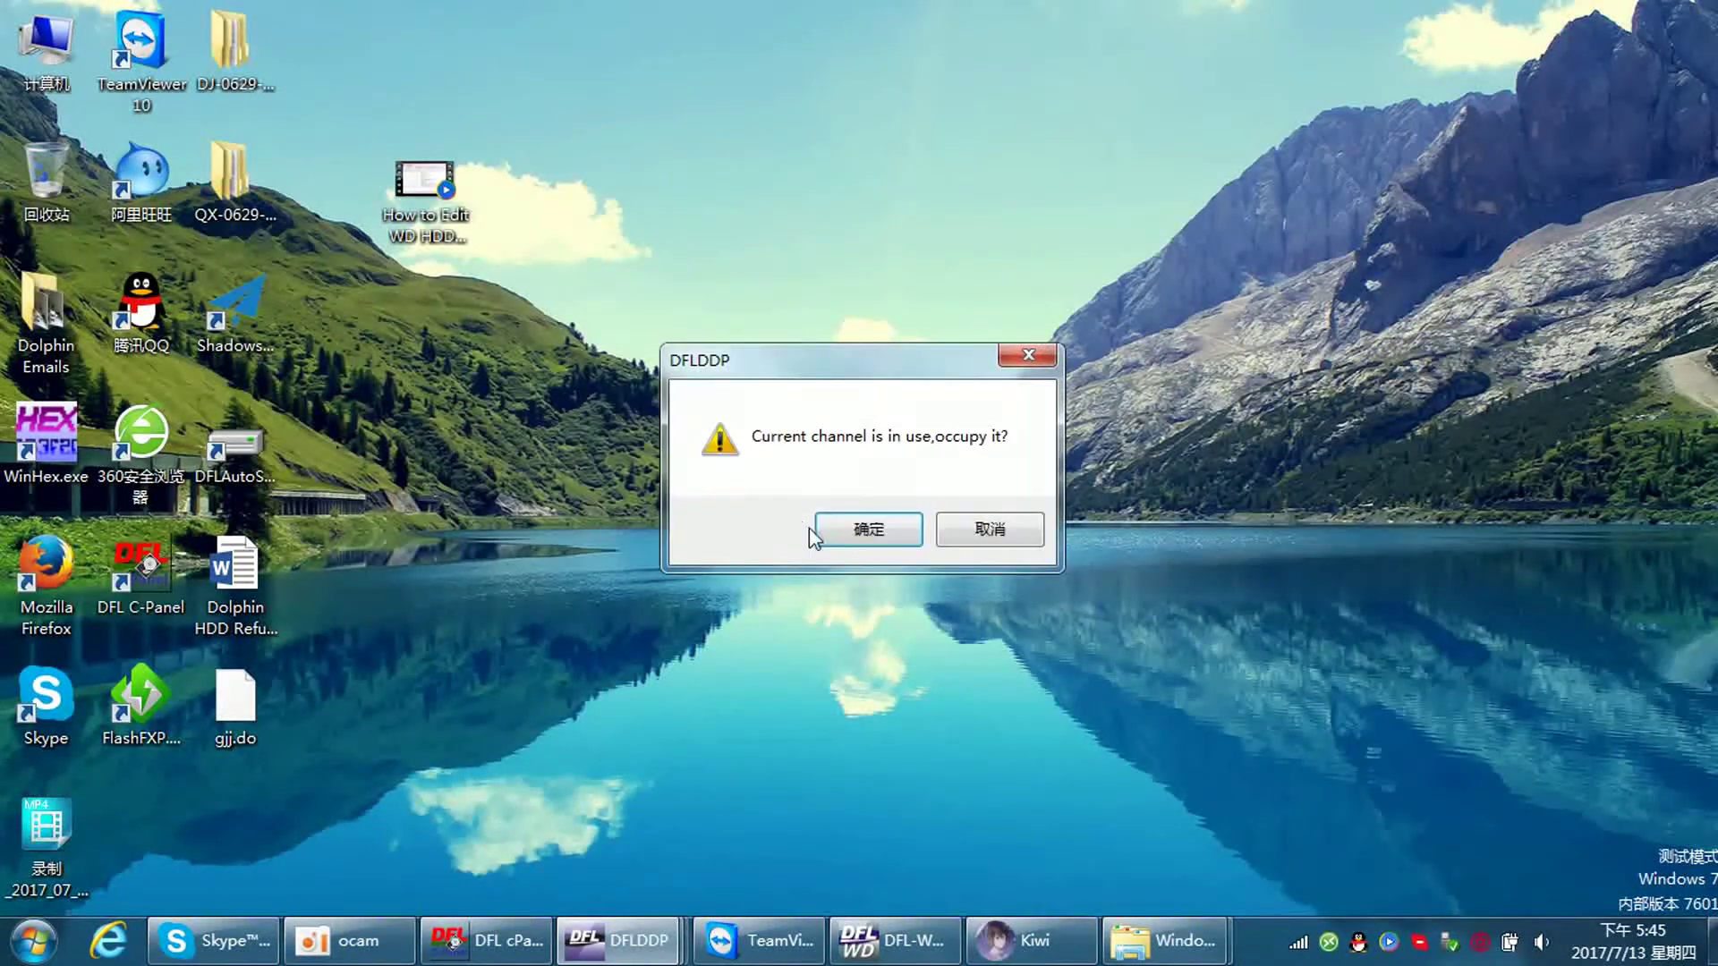
left_click(875, 536)
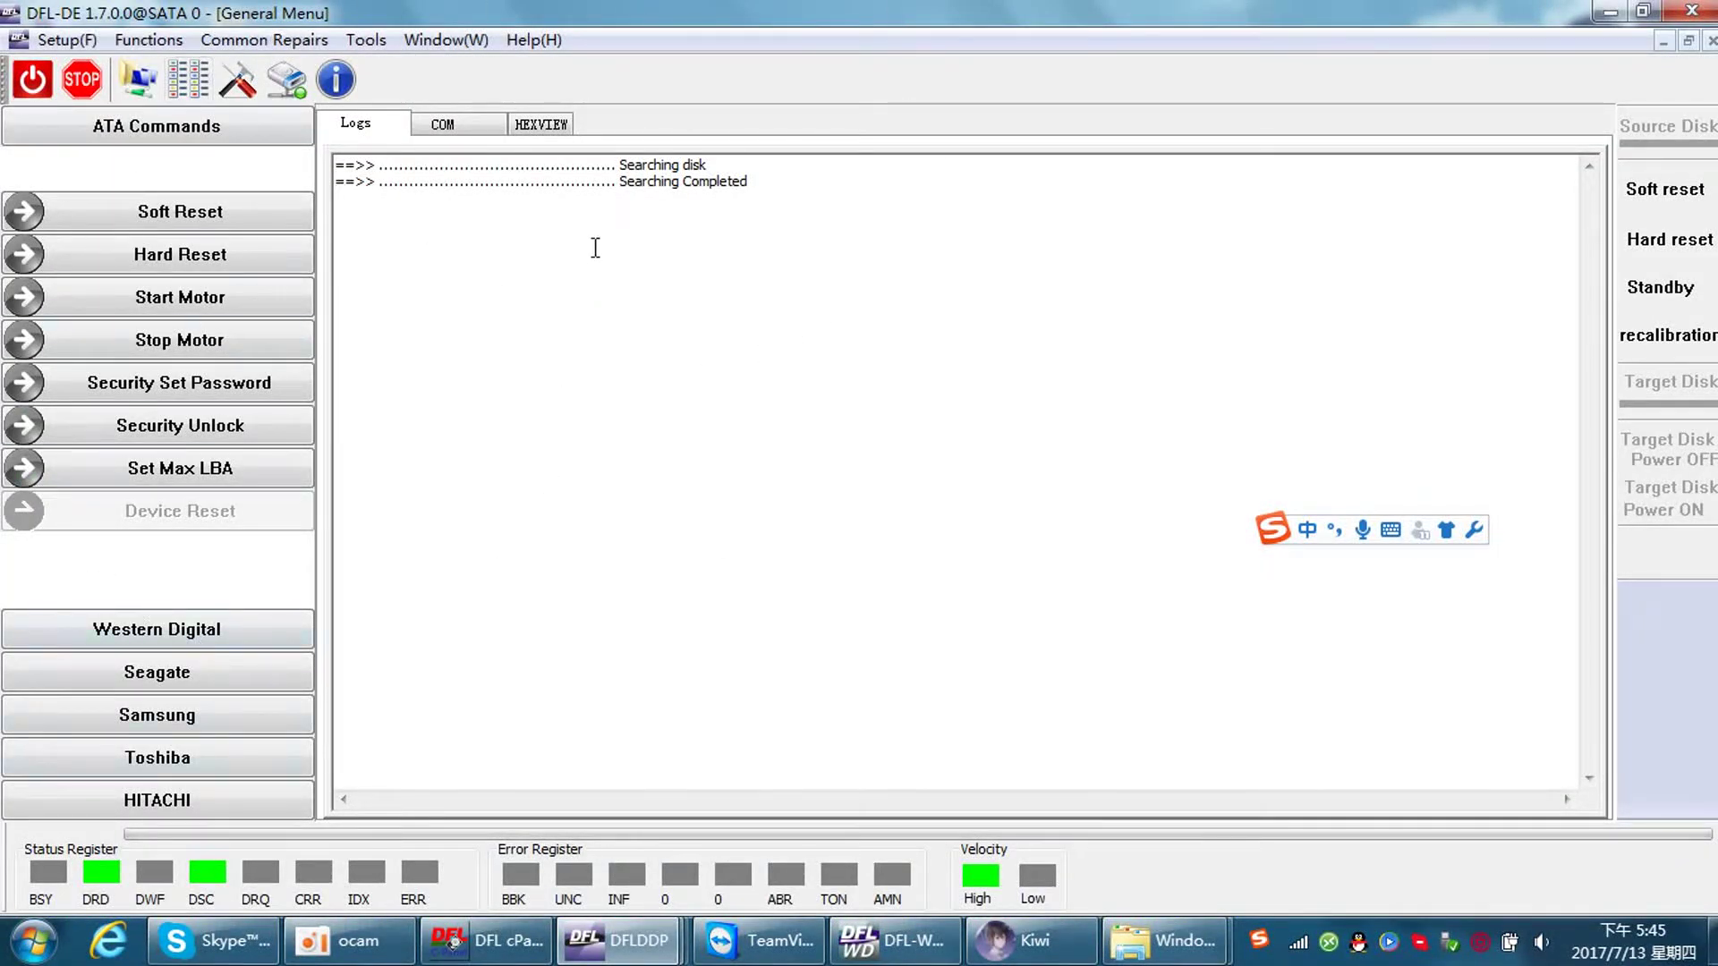
left_click(188, 78)
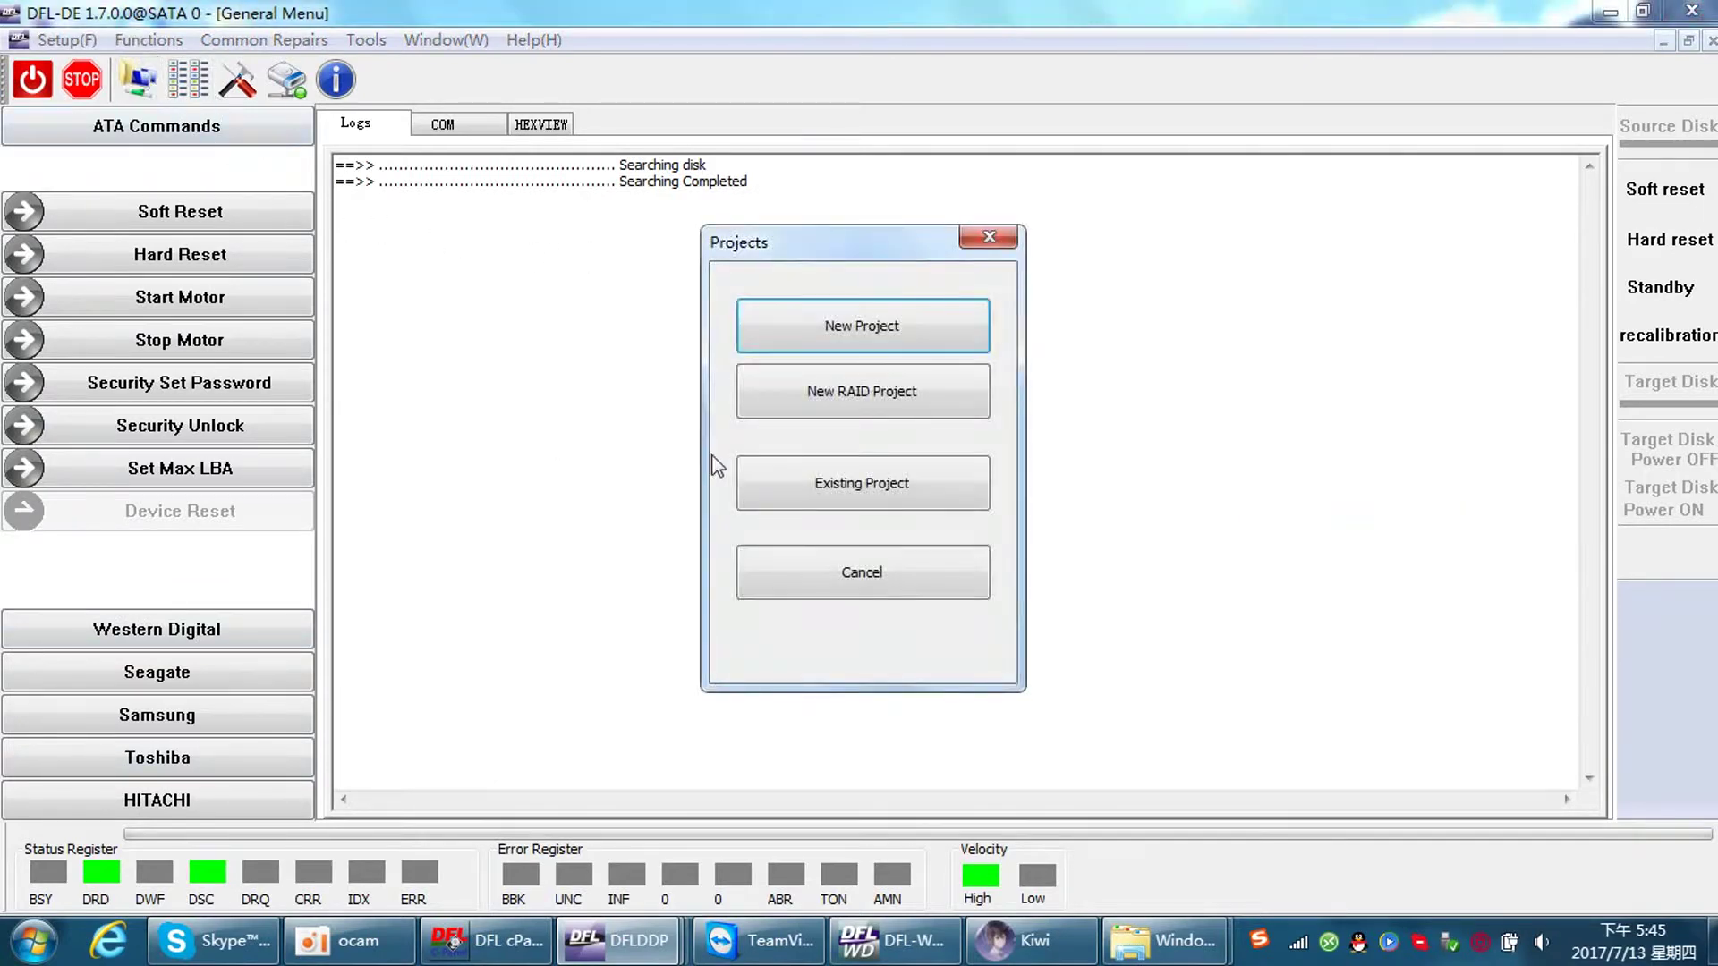
left_click(885, 335)
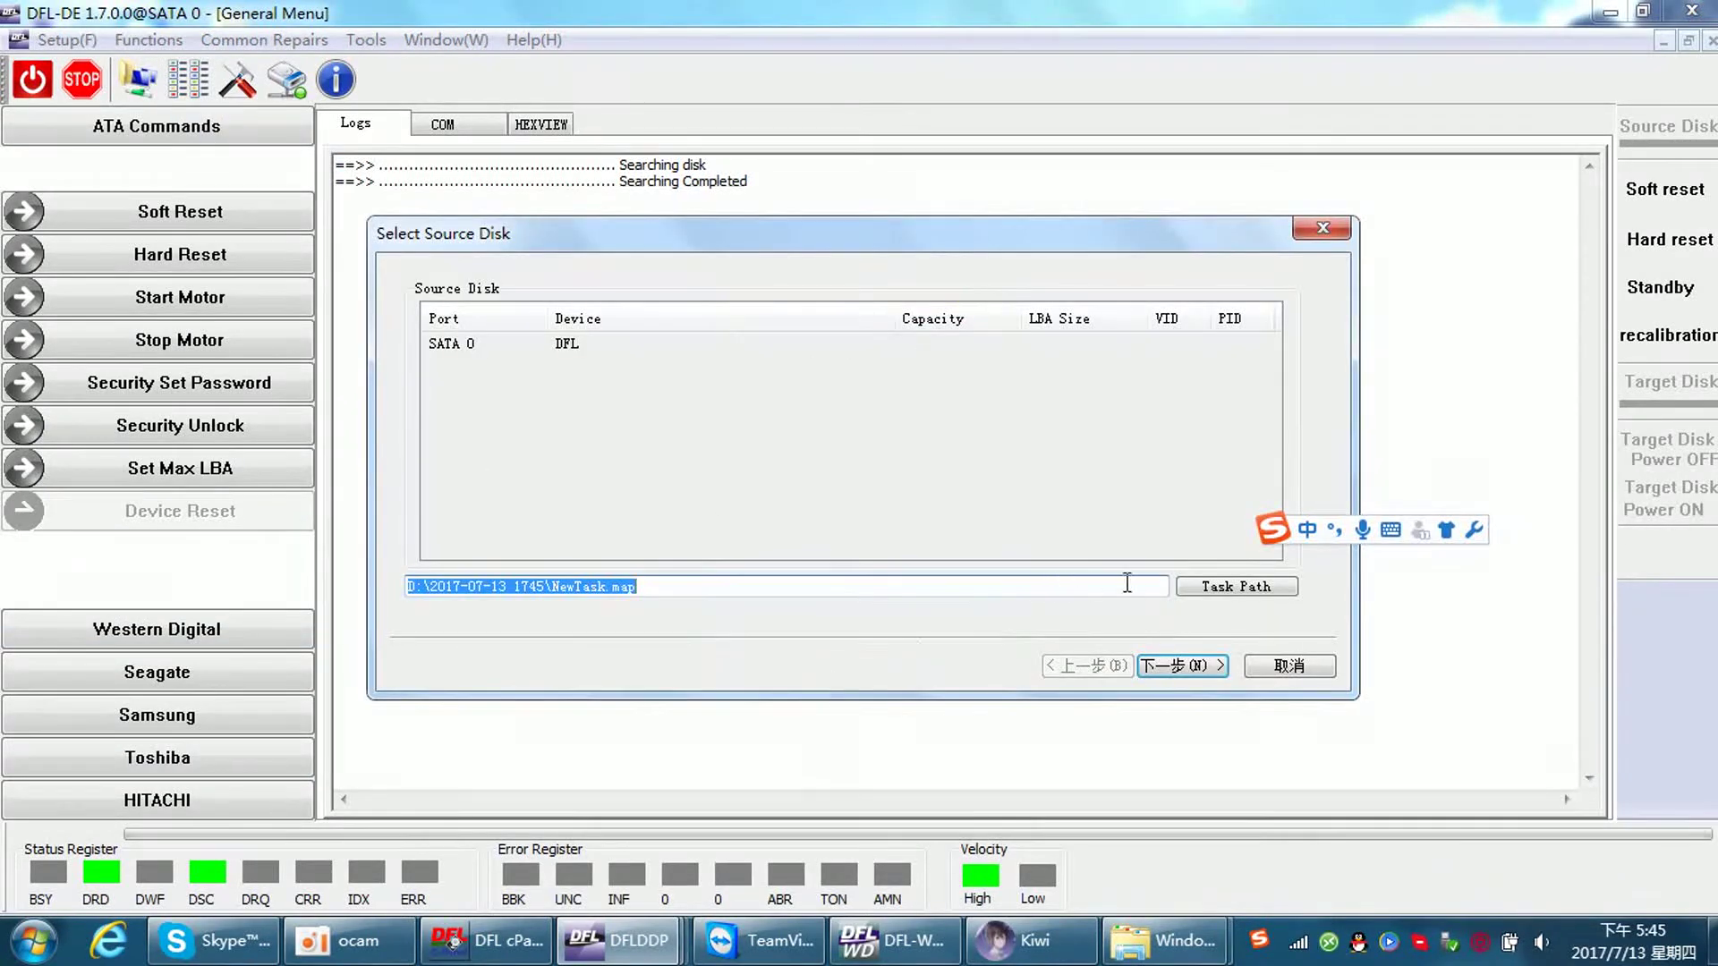
left_click(1166, 671)
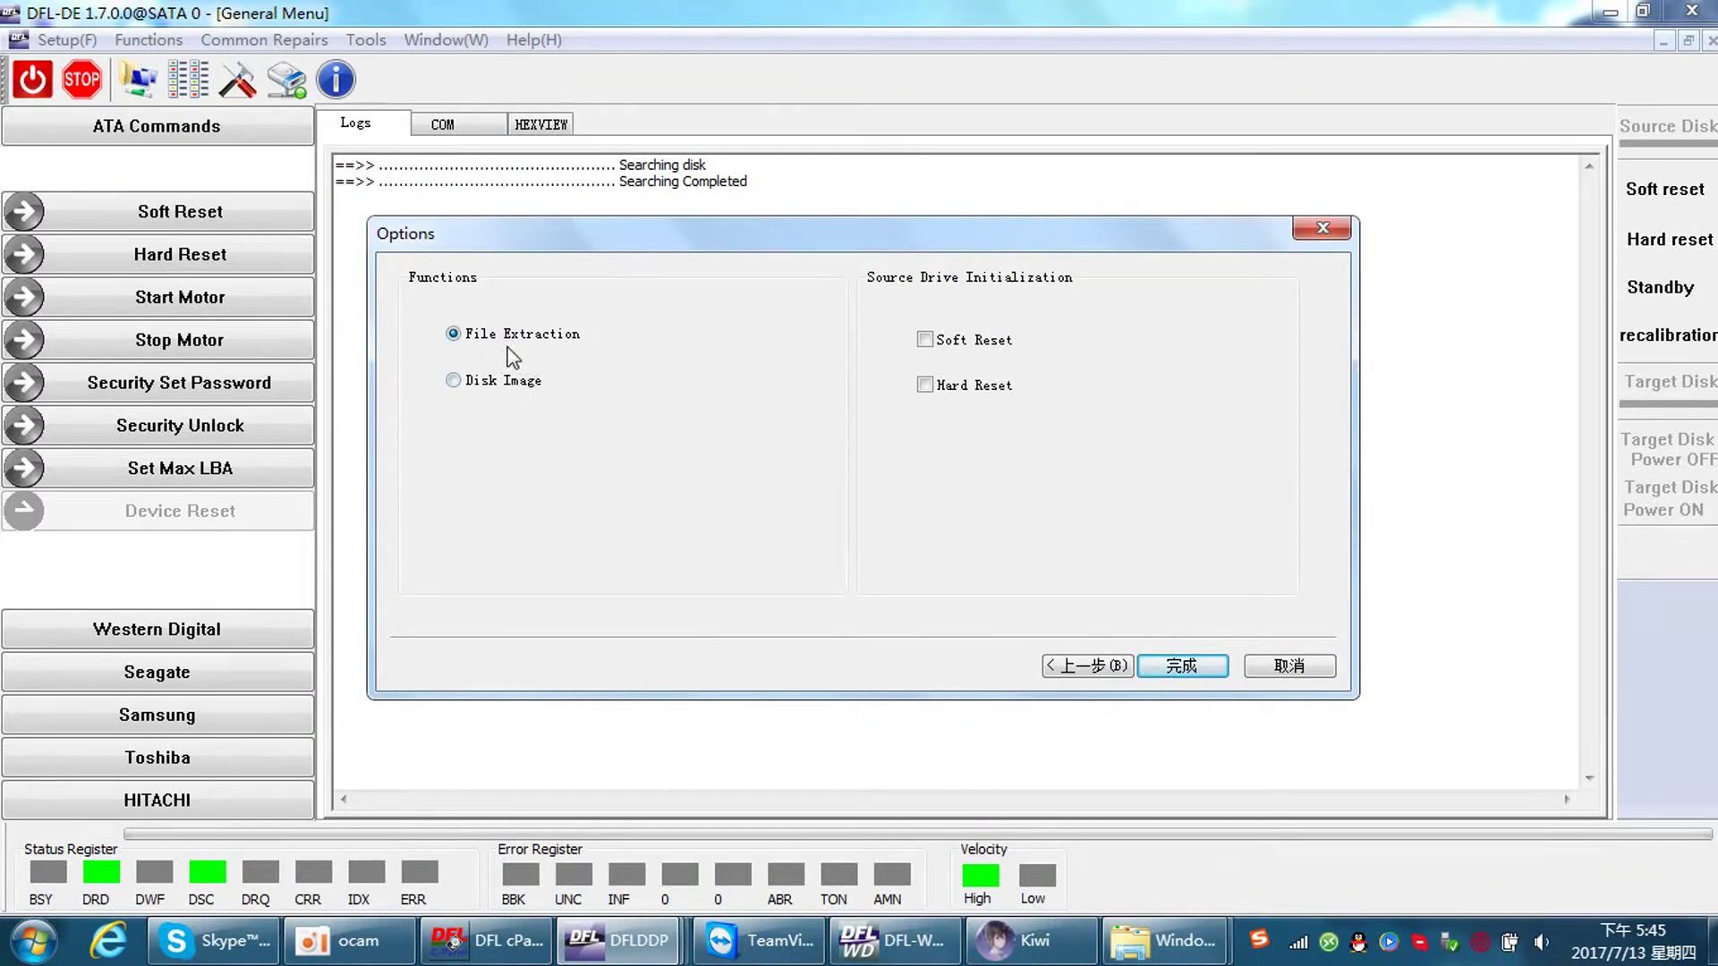
left_click(510, 390)
left_click(1176, 668)
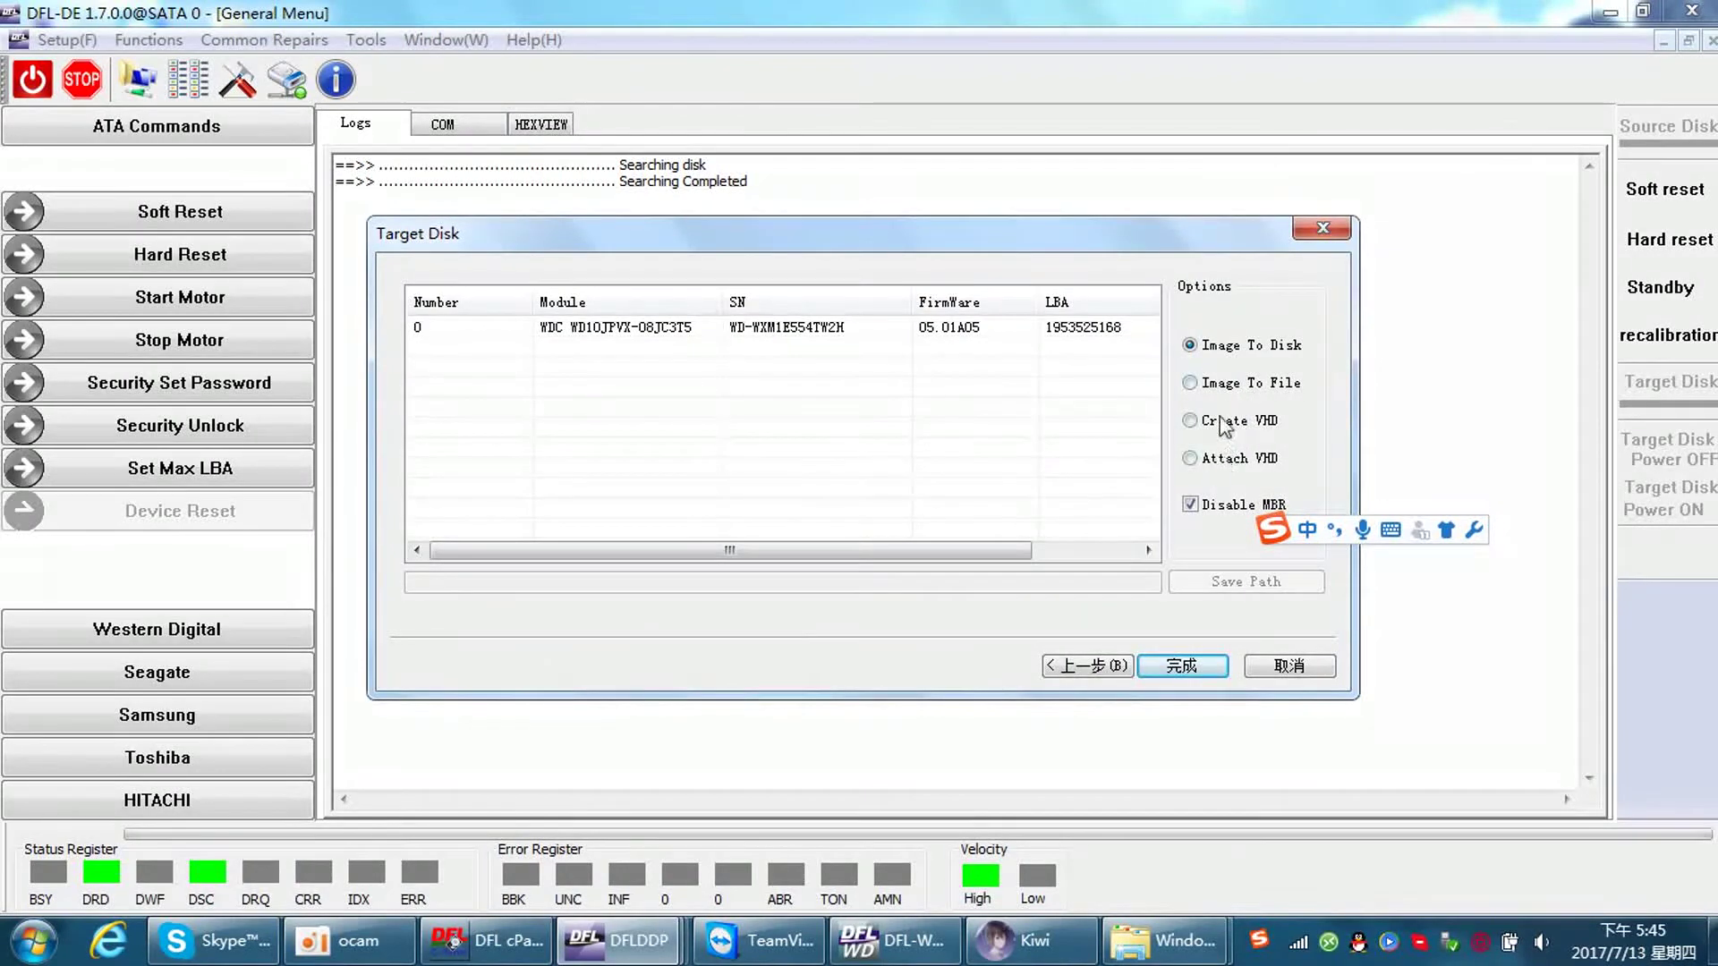
left_click(1233, 387)
left_click(1209, 670)
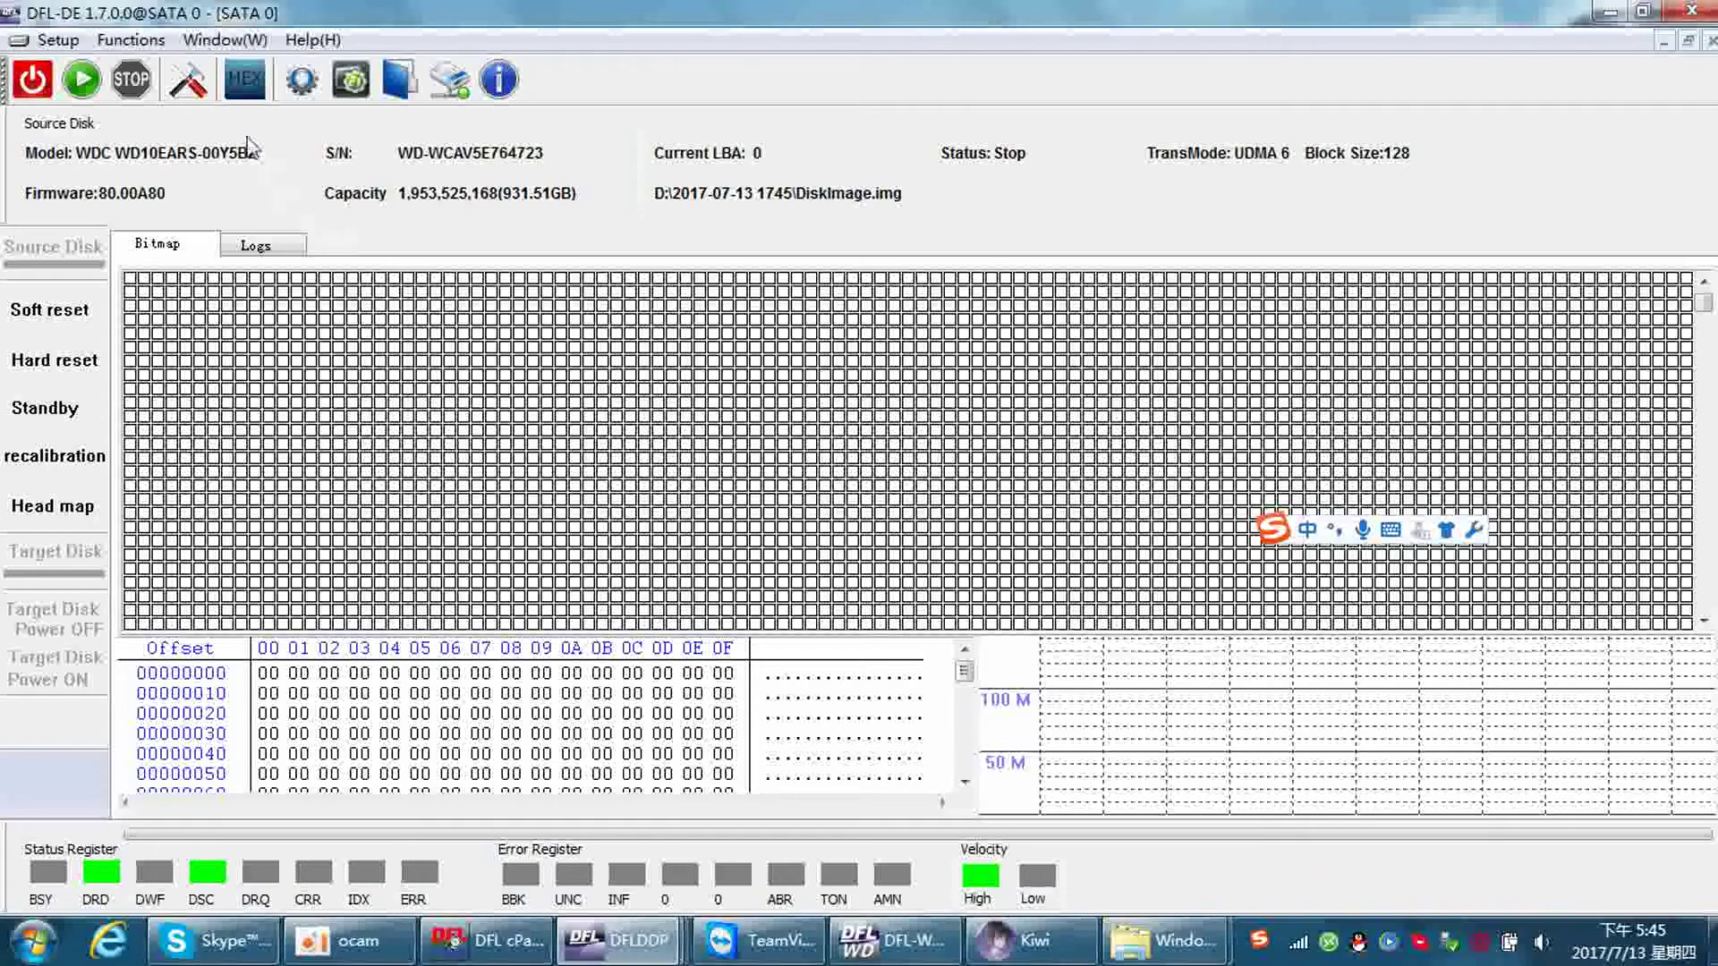
Uncheck Power Reset under Error Handling in the project settings and apply with OK.
left_click(188, 81)
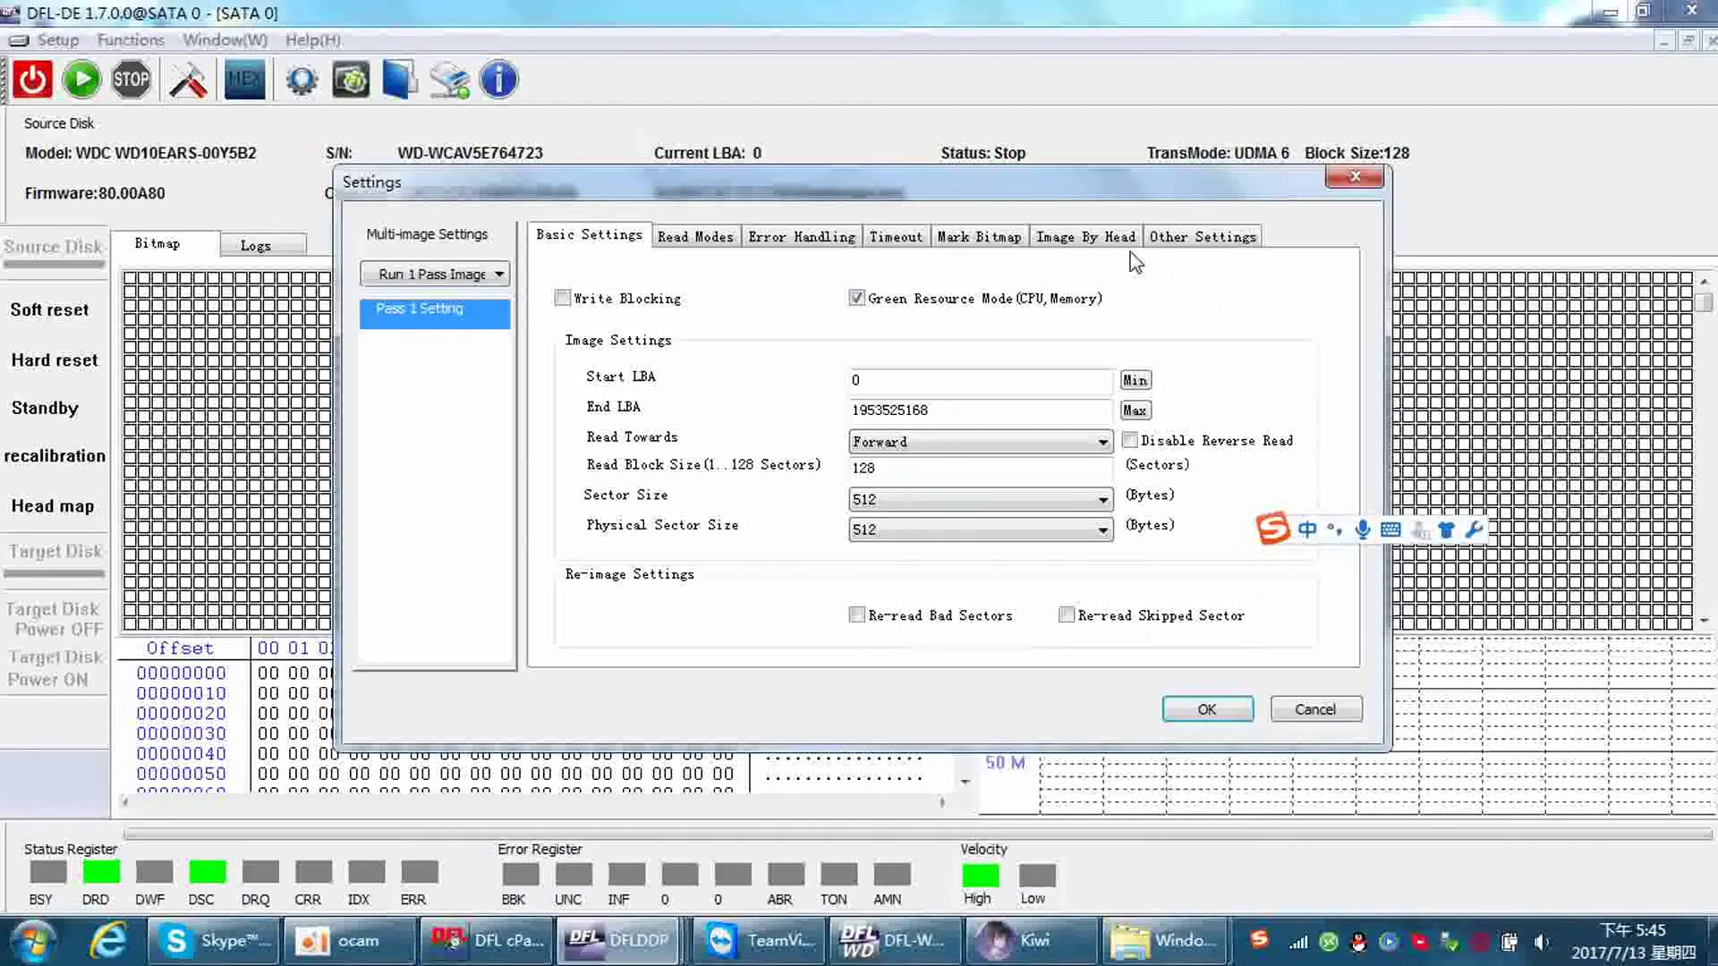
left_click(806, 237)
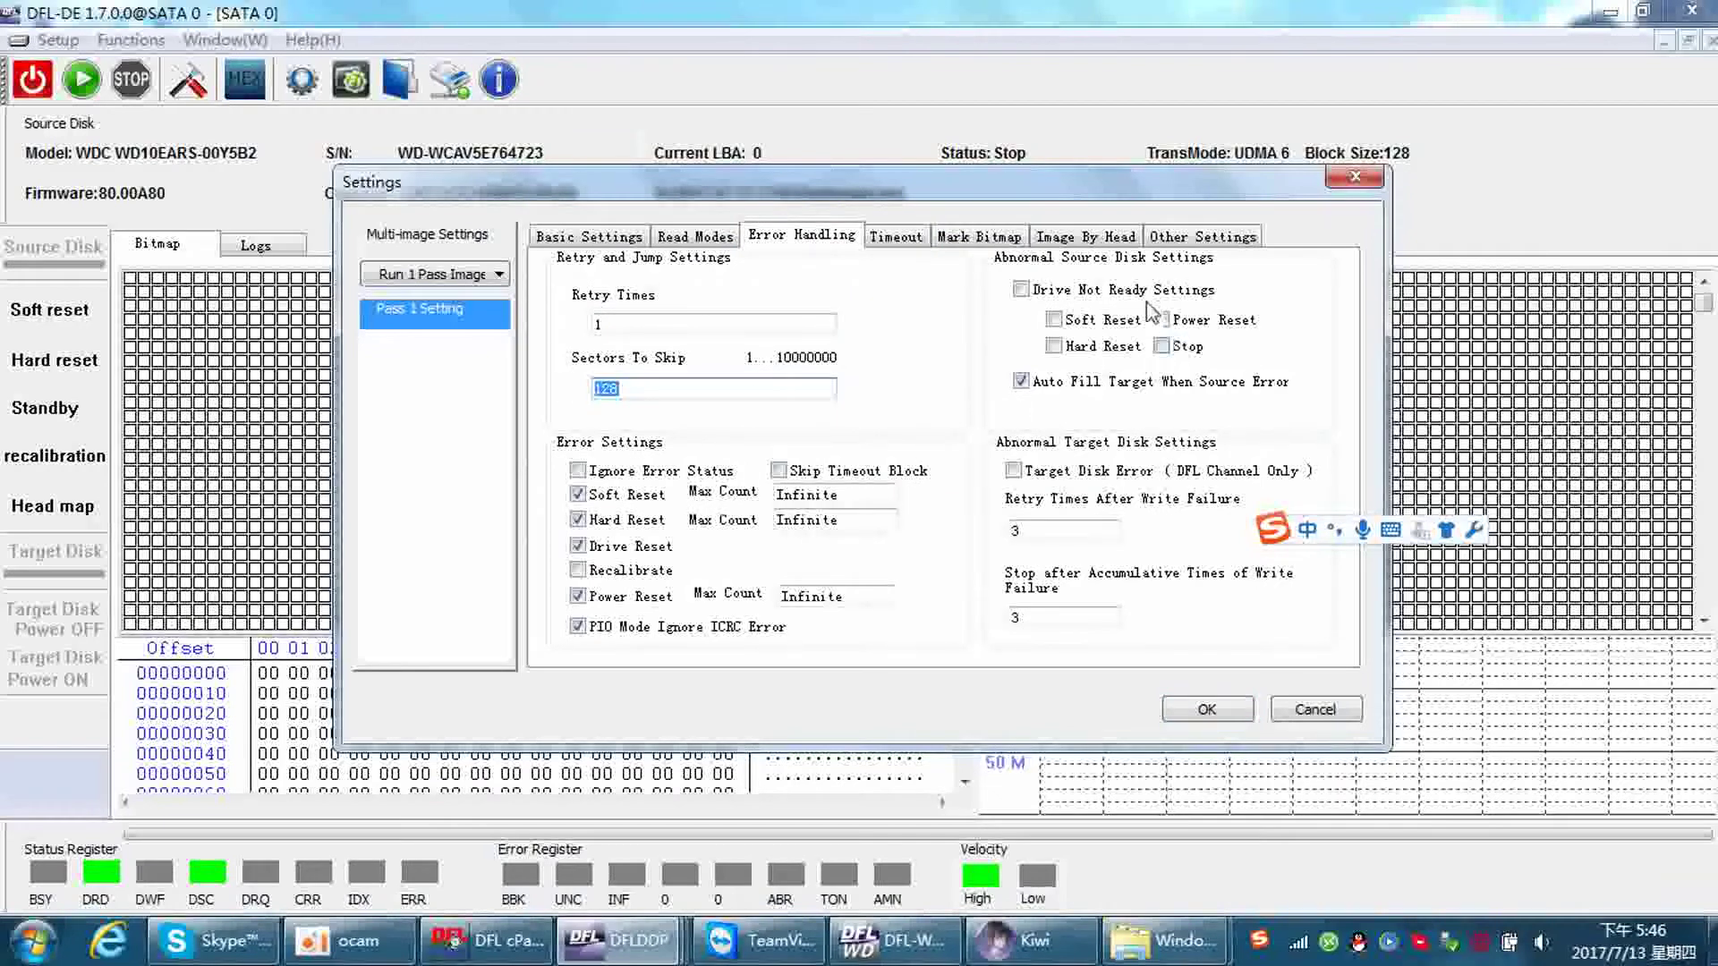
left_click(578, 596)
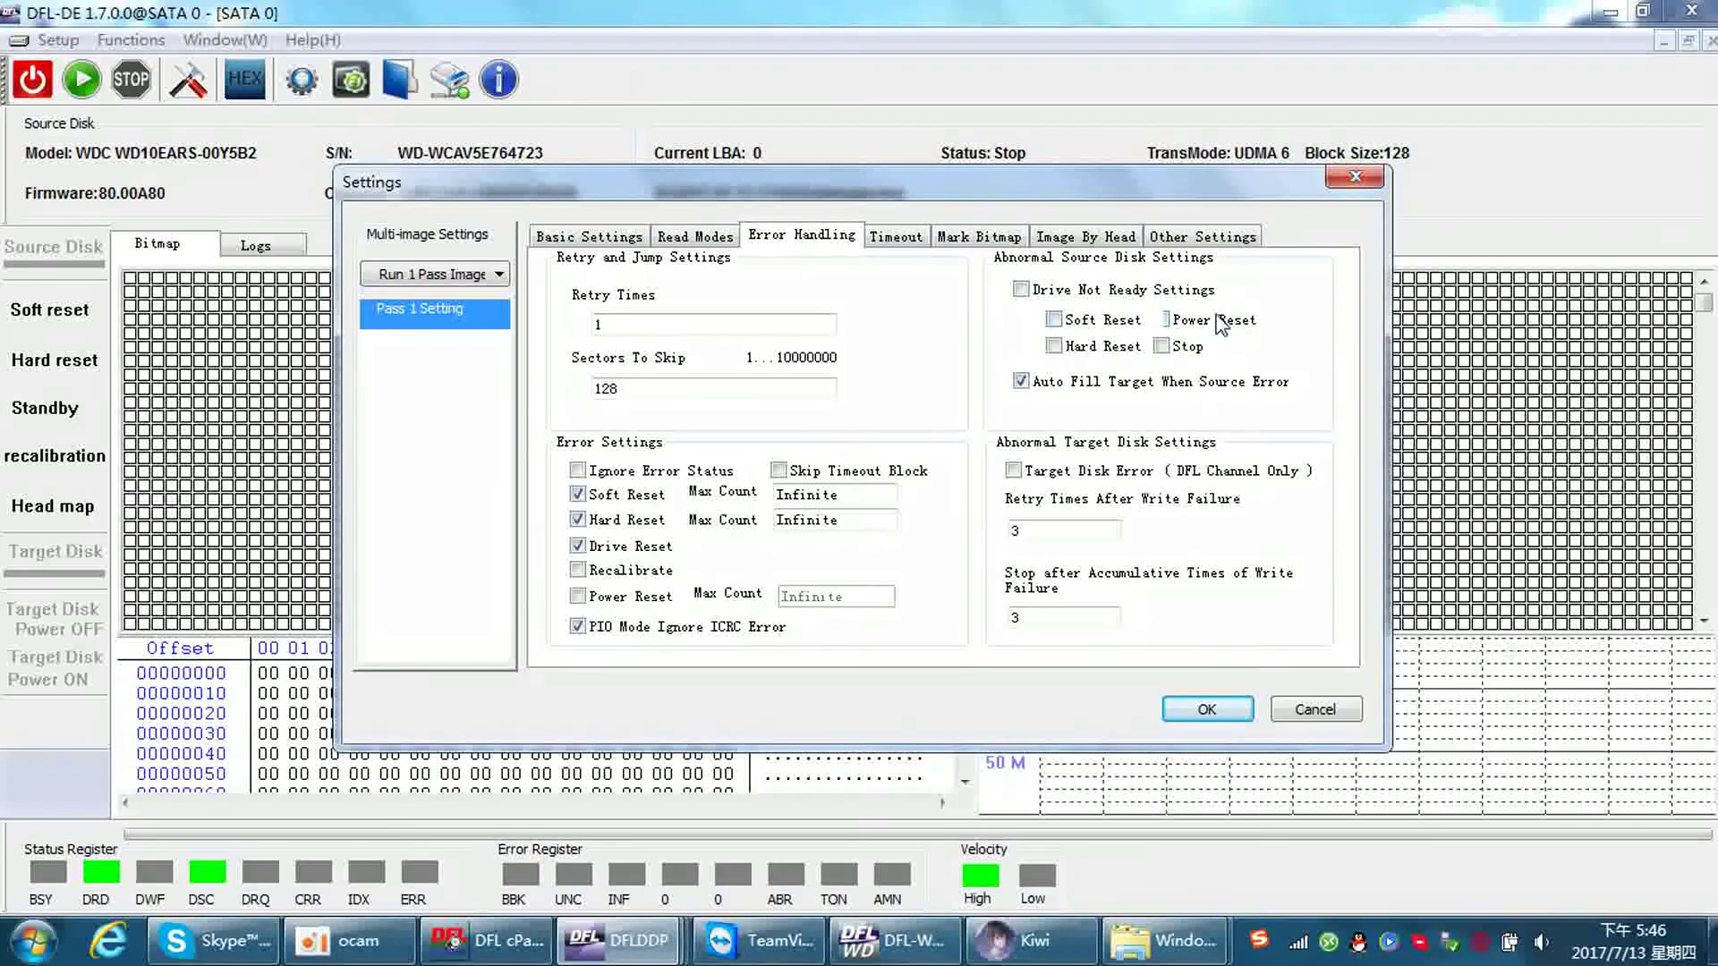
left_click(548, 231)
left_click(1209, 711)
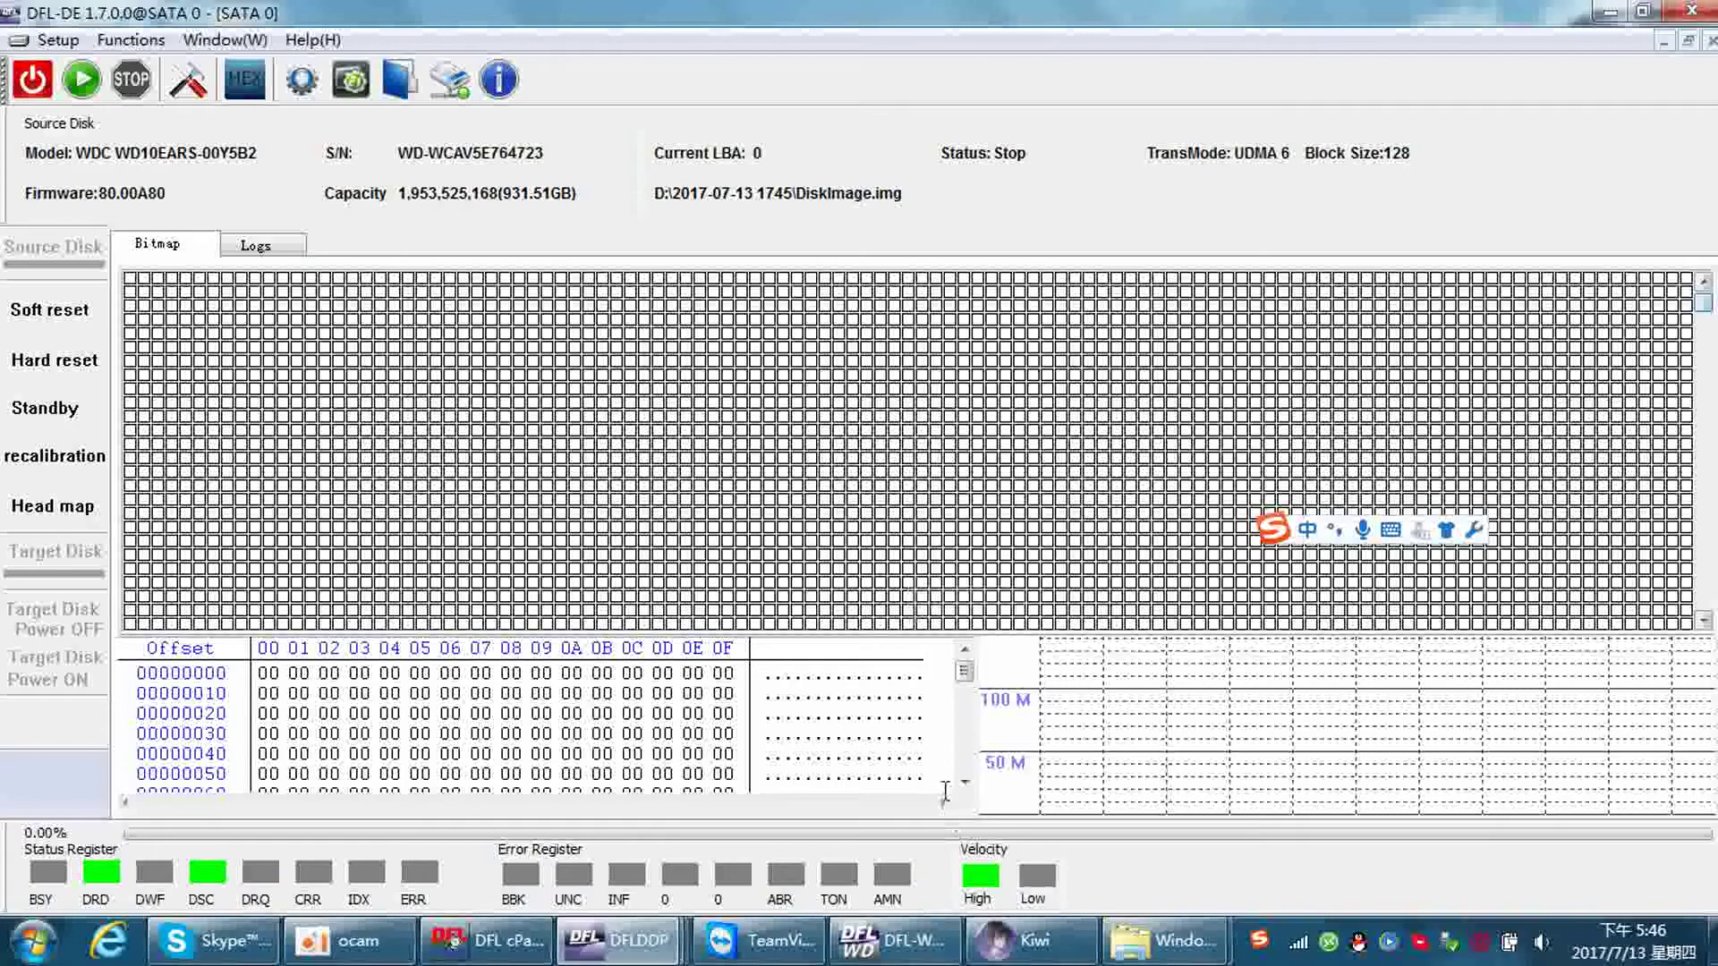
Back in DFL-WD, reconnect the WD10EARS as WDC Marvall, accepting the factory info and firmware directory.
left_click(906, 956)
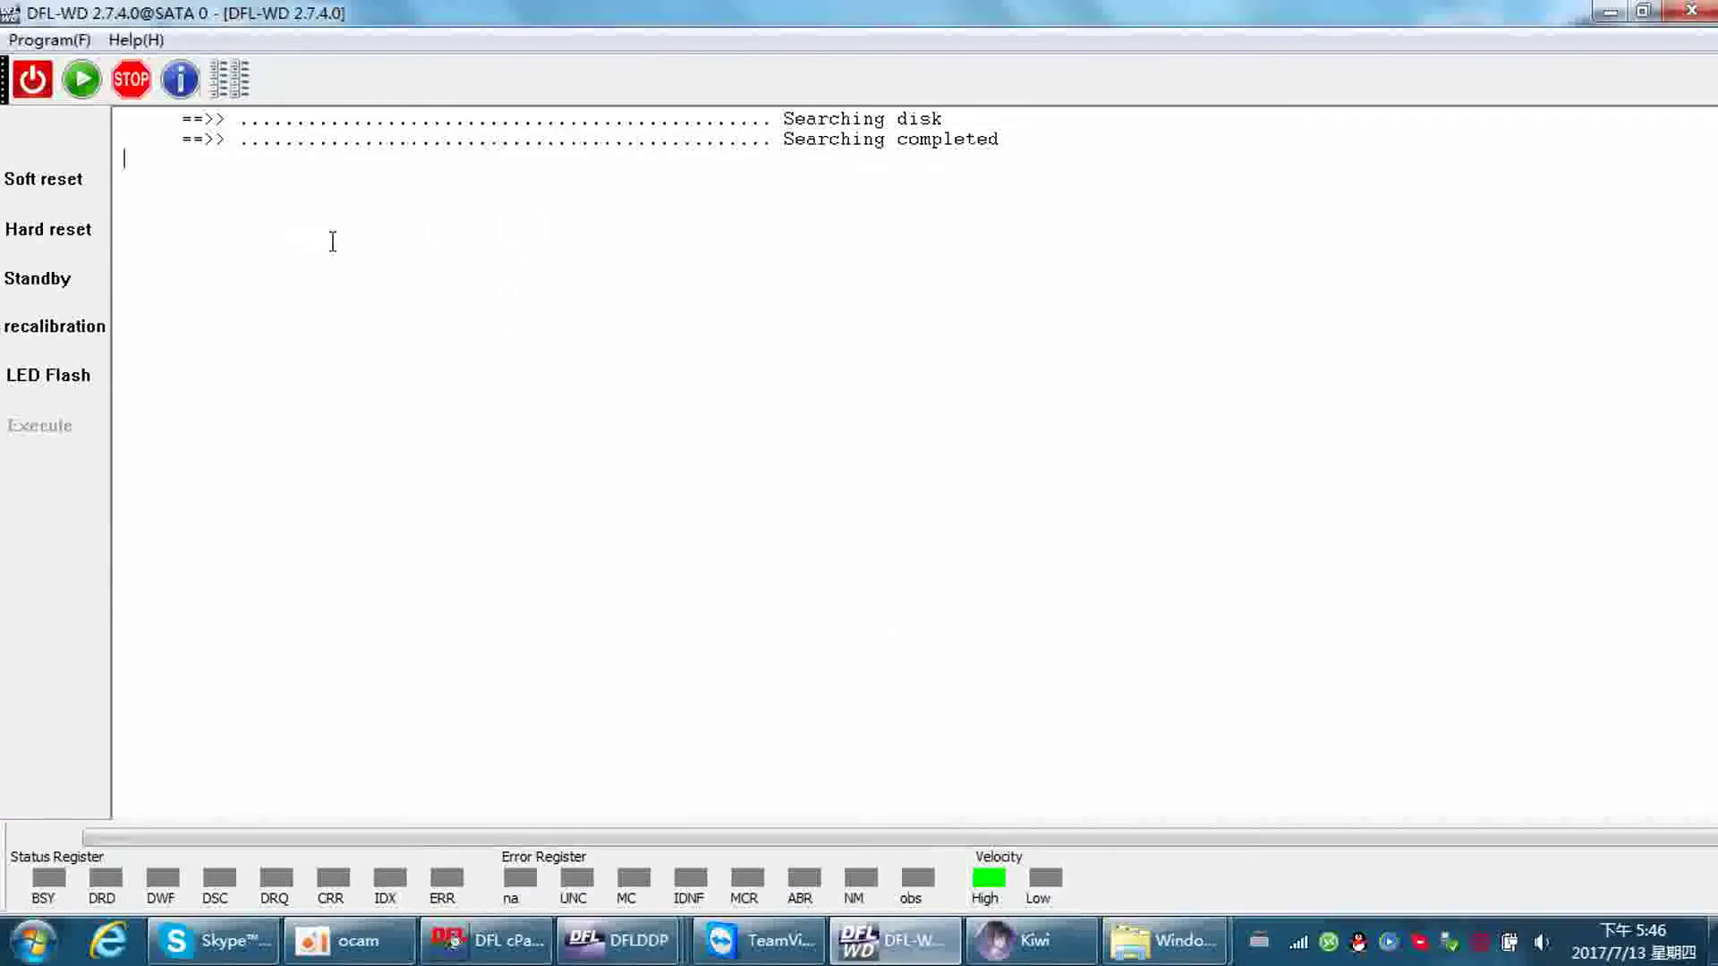
left_click(33, 79)
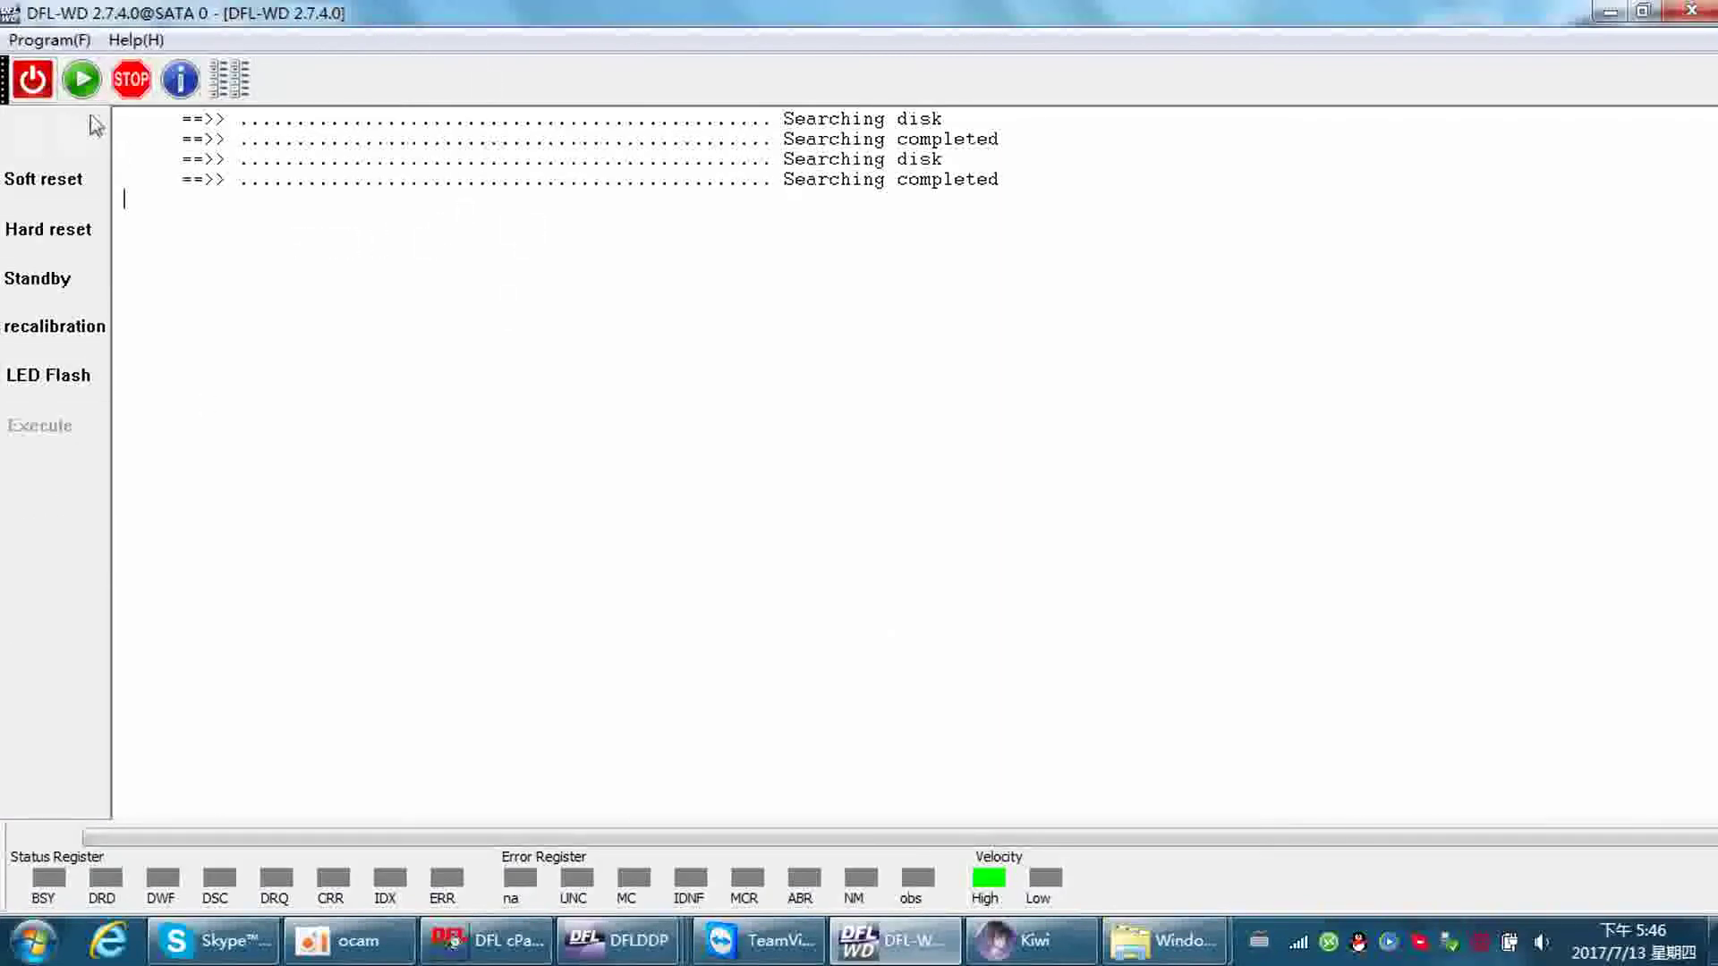
left_click(82, 89)
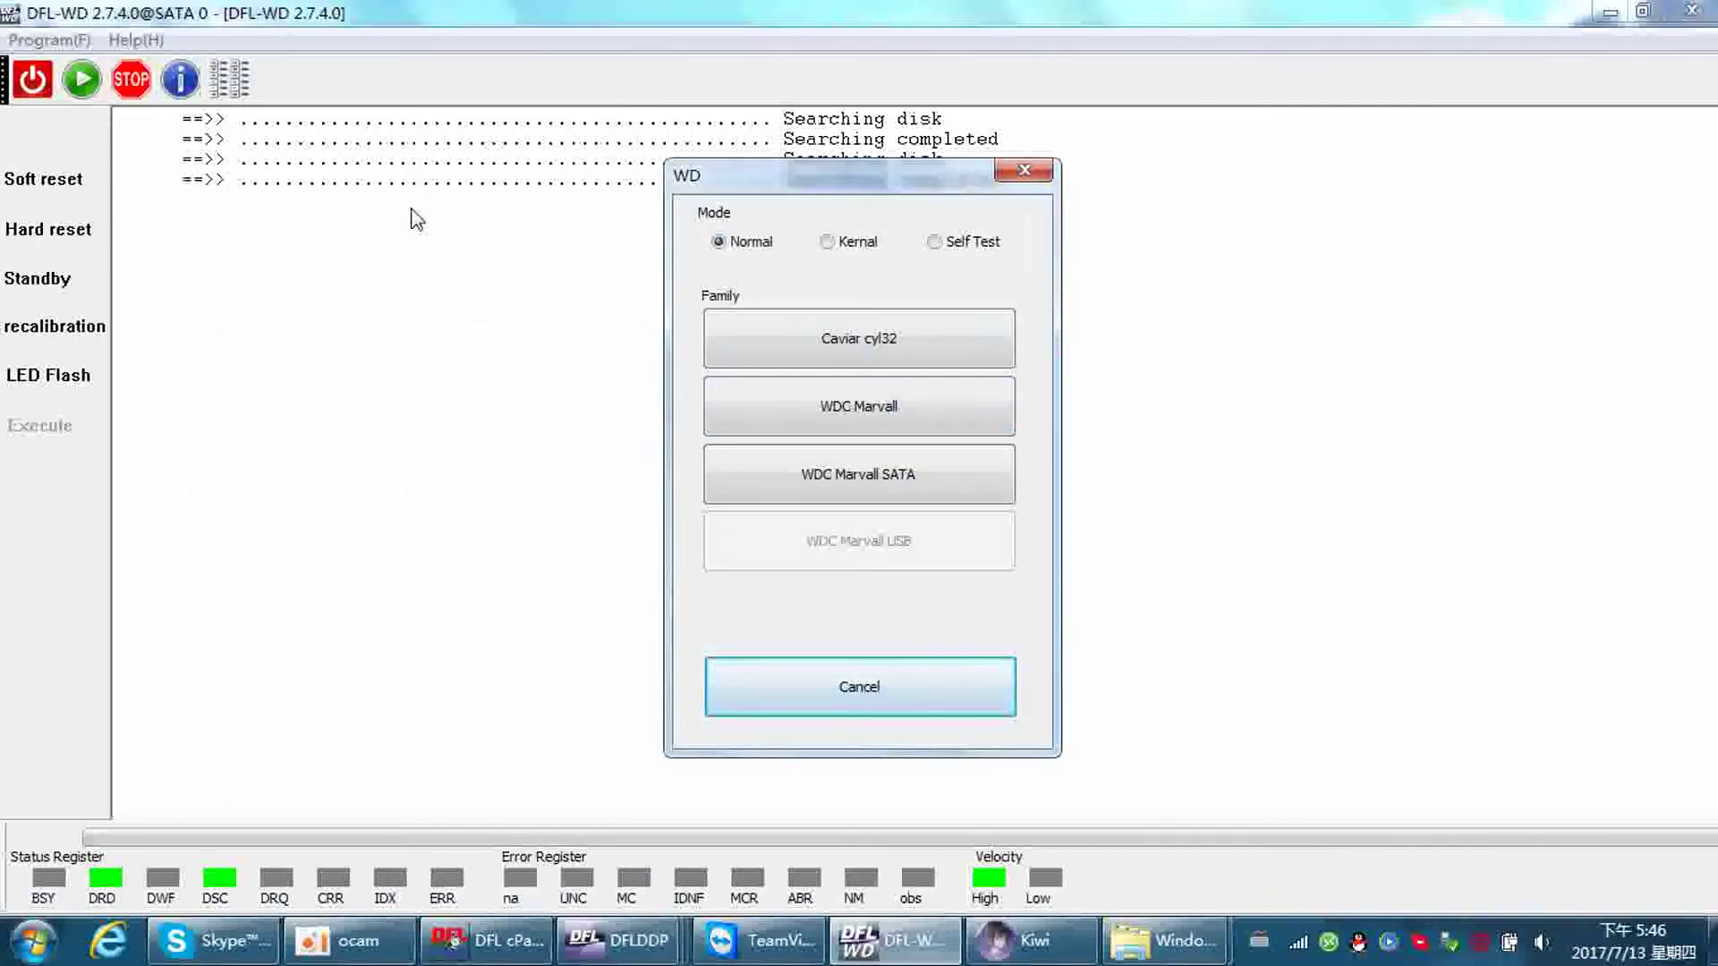
left_click(861, 413)
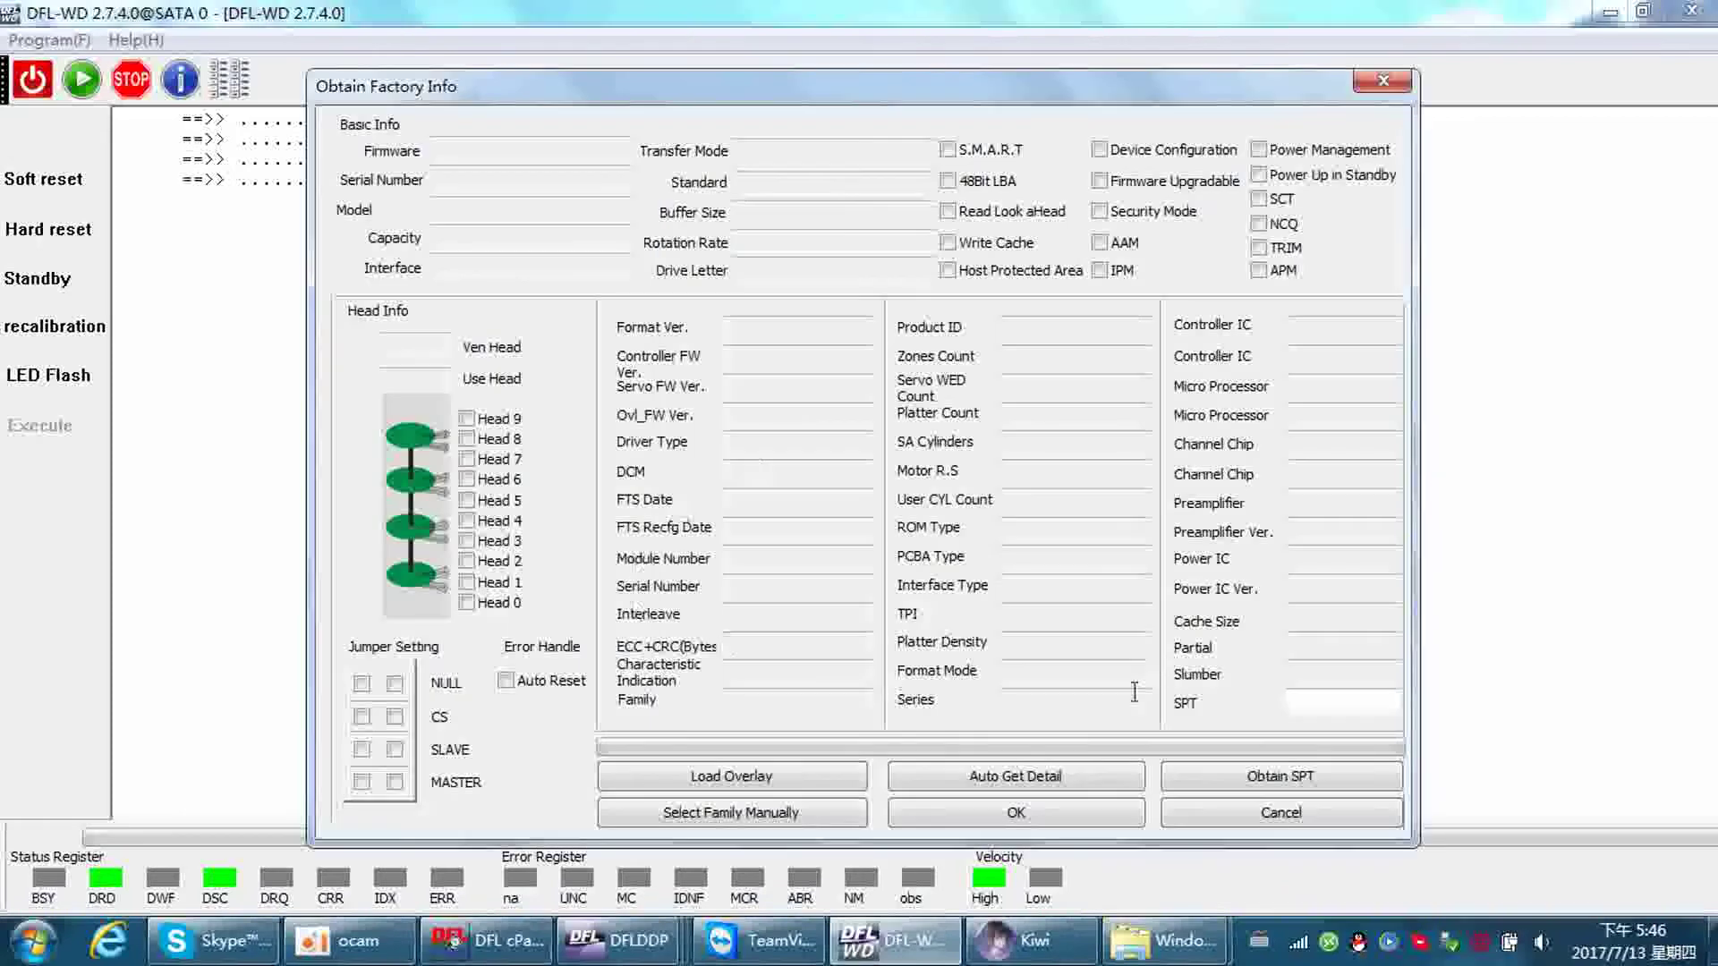
left_click(1025, 810)
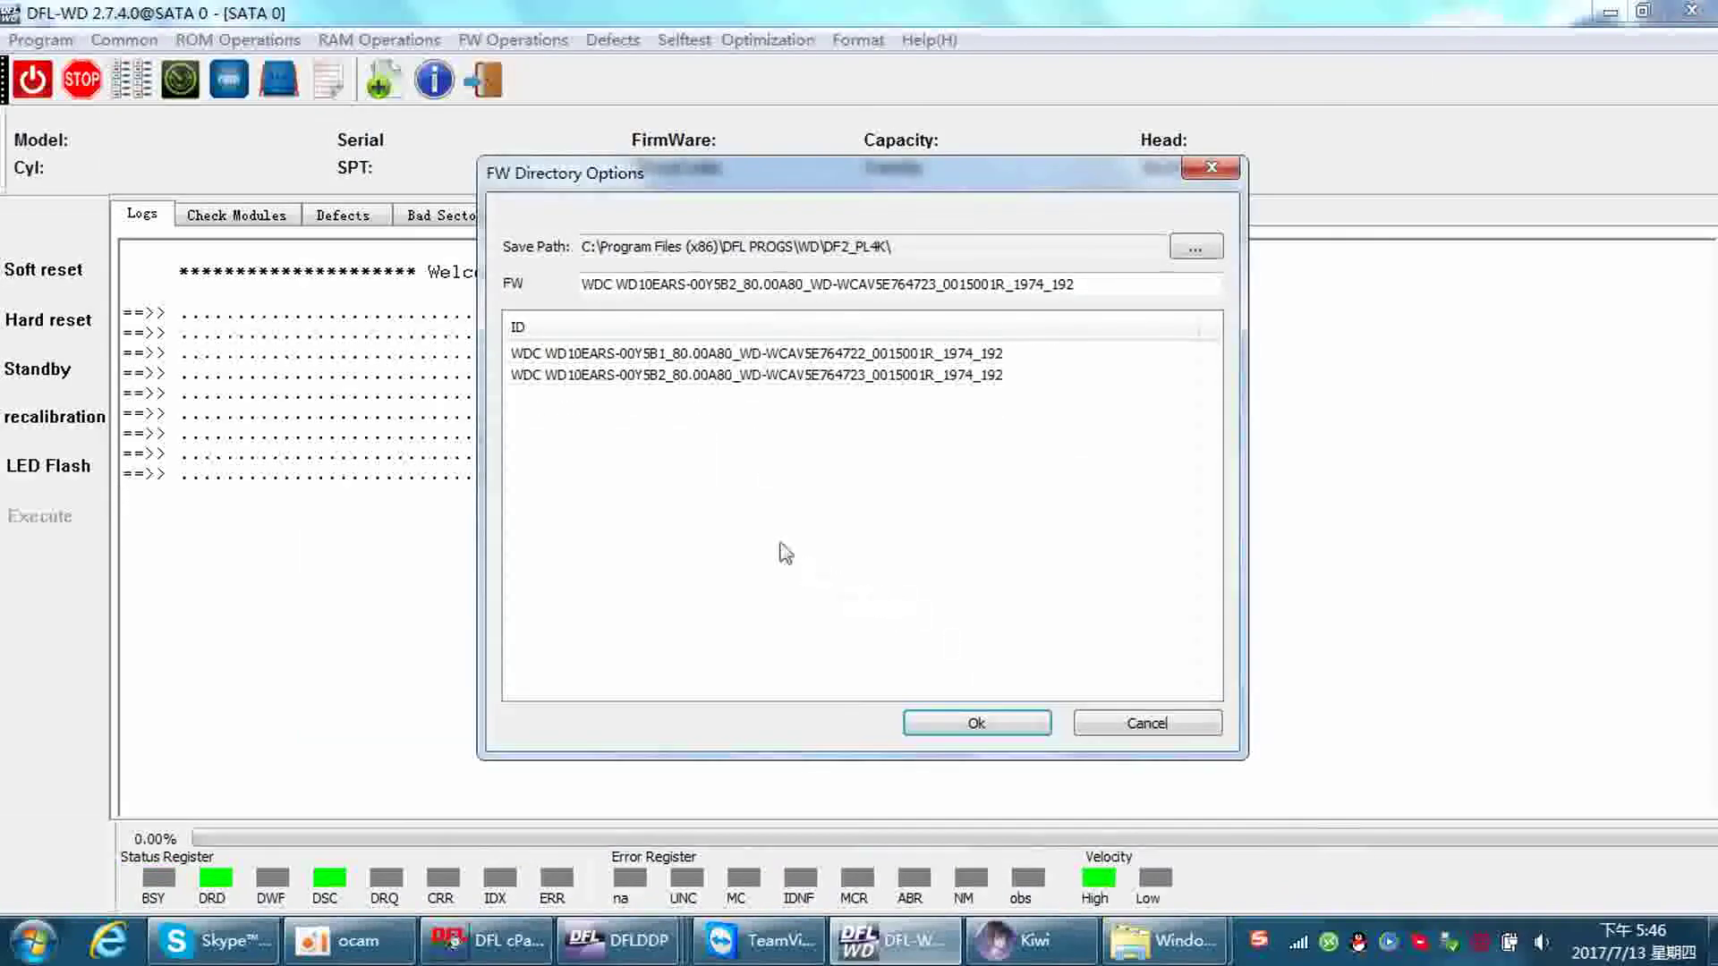
left_click(994, 729)
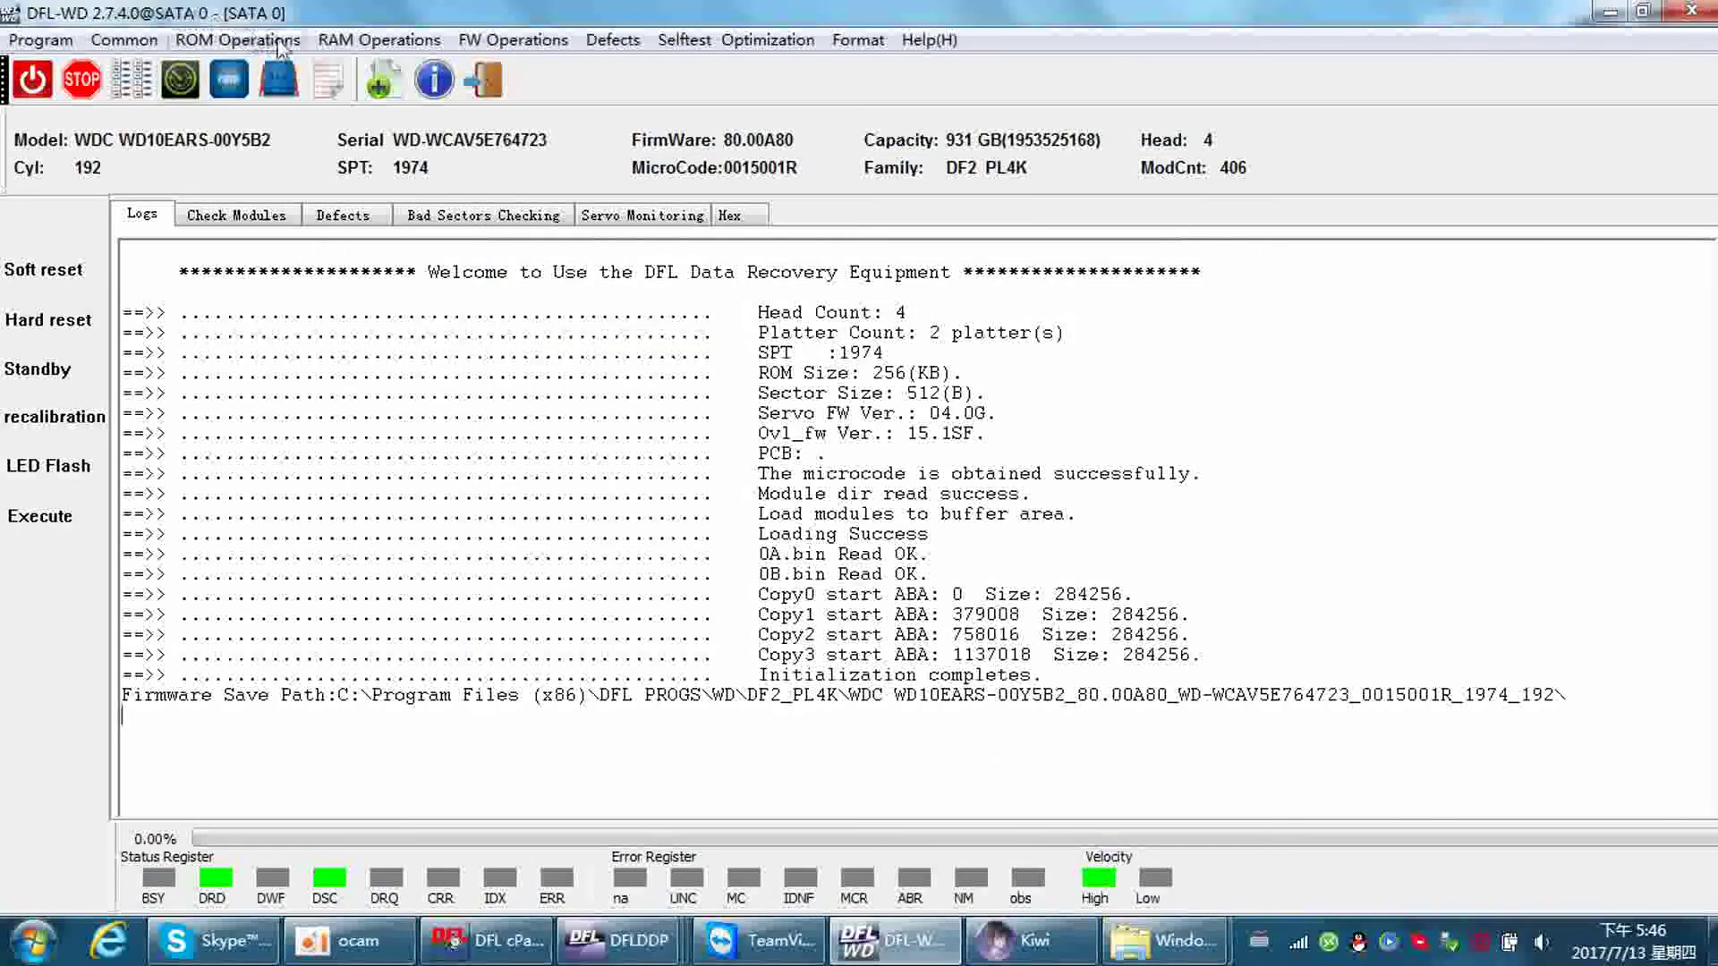
Open RAM Operations > Common Repair to reach the Slow Init. Fix option.
left_click(374, 42)
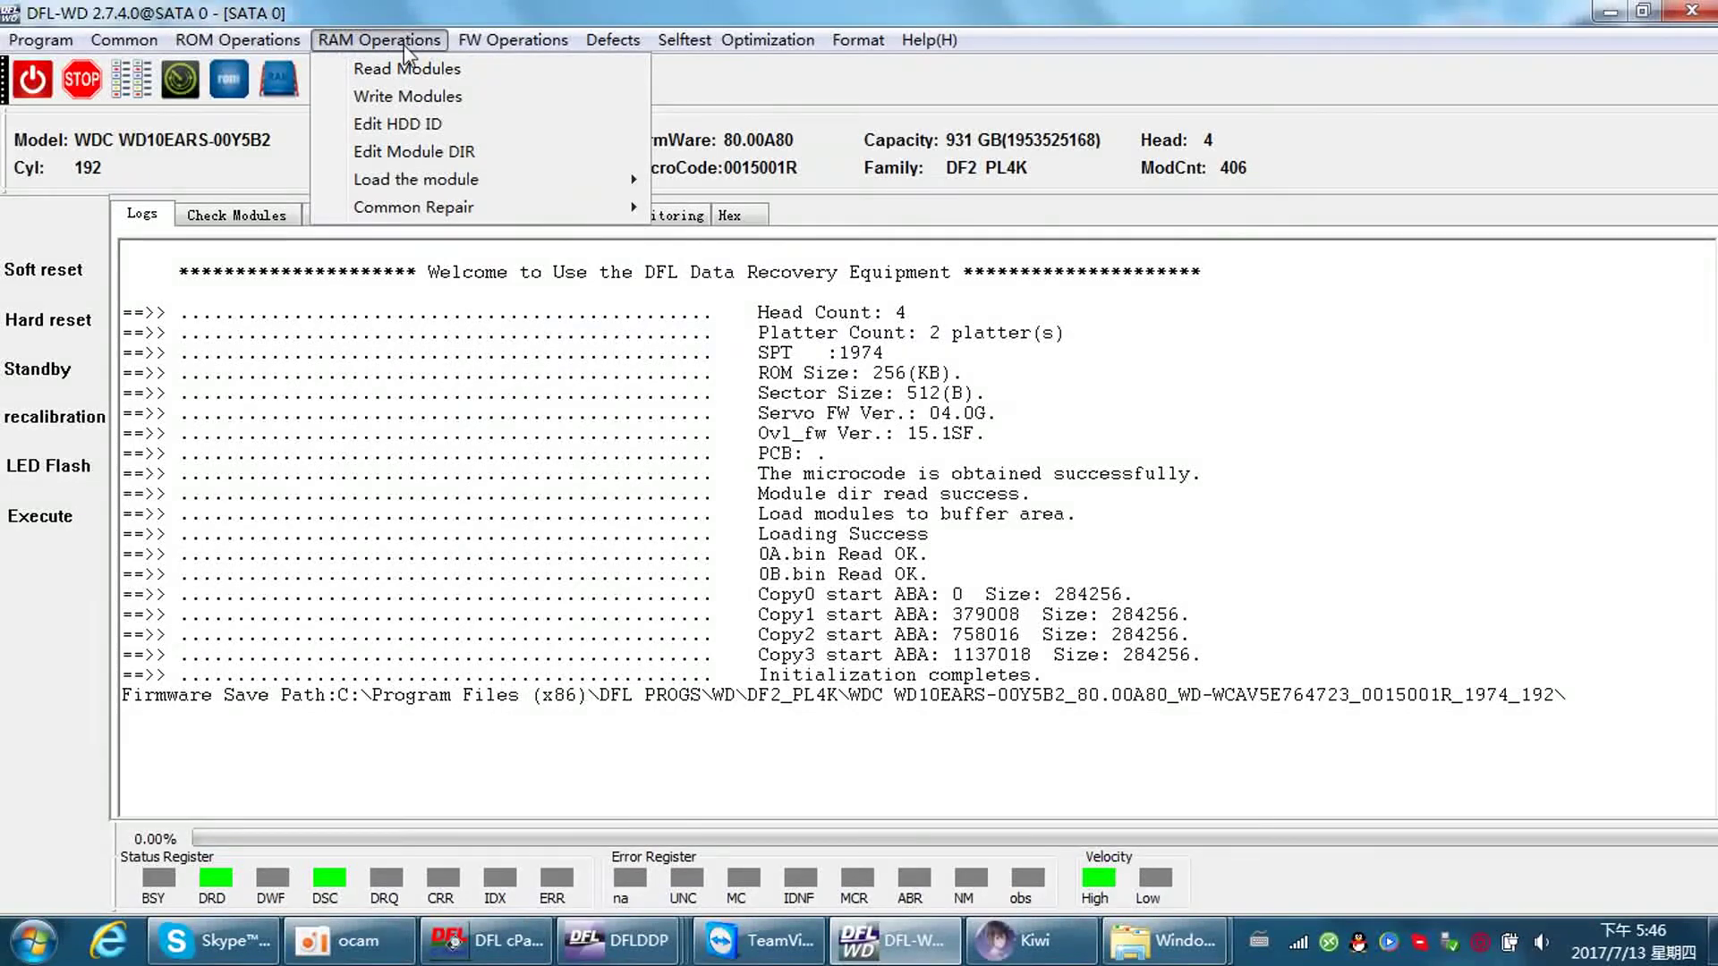
mouse_move(534, 215)
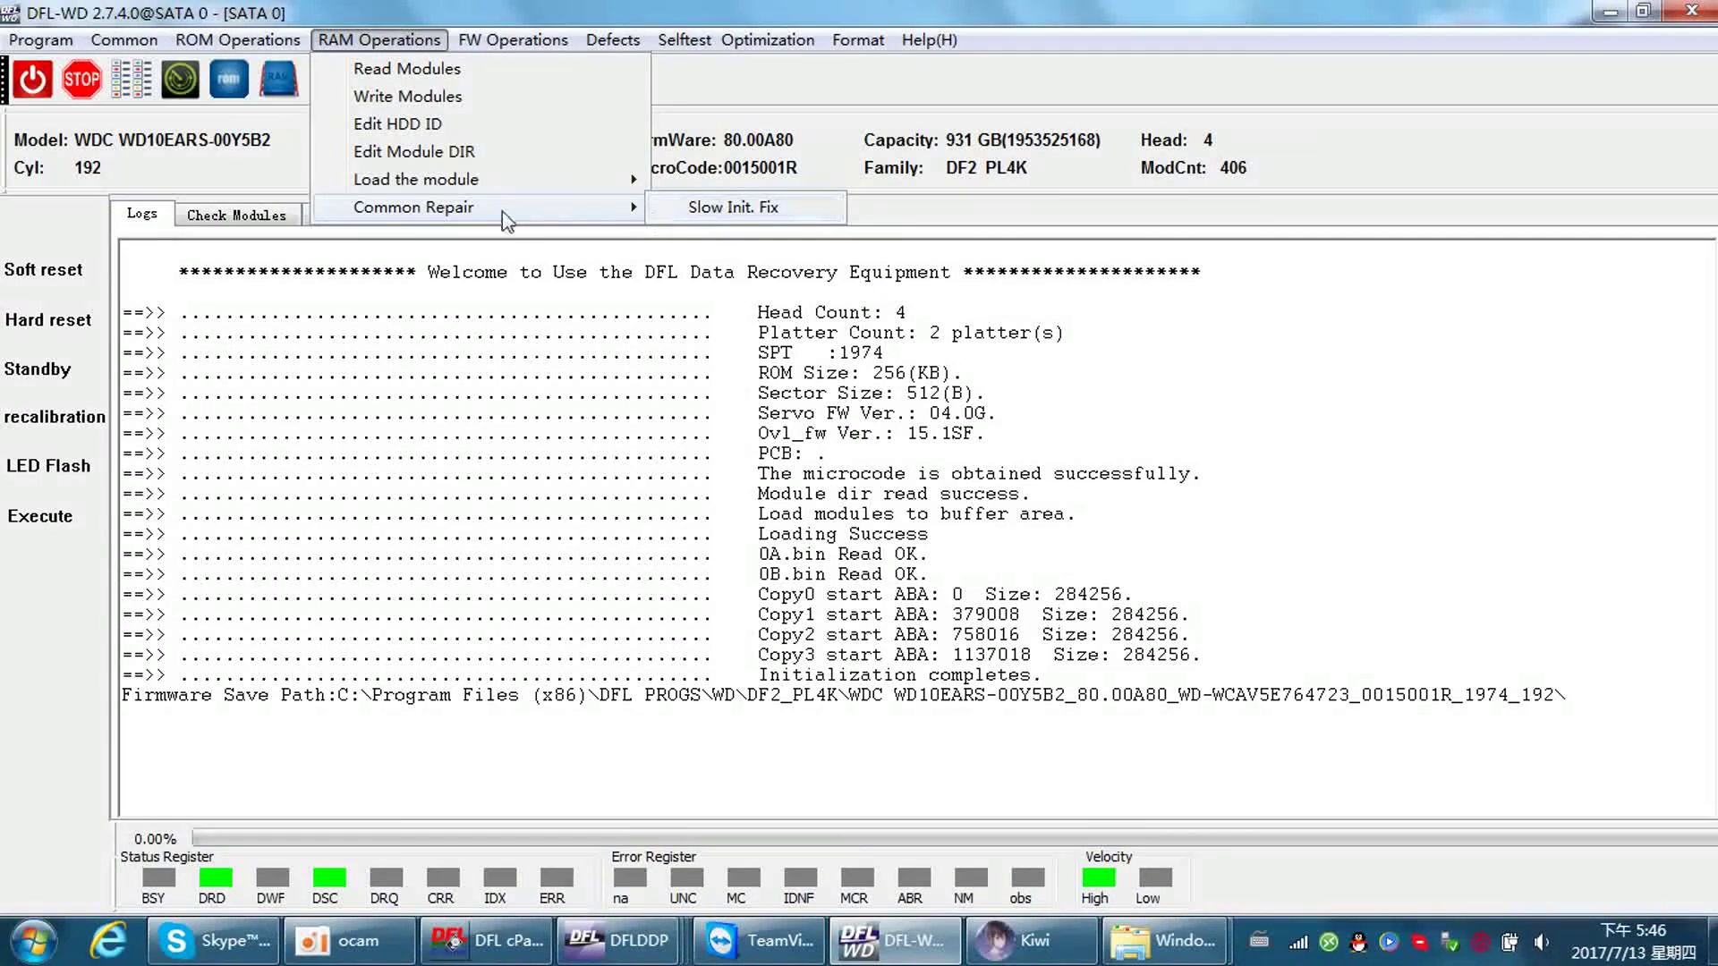
mouse_move(621, 212)
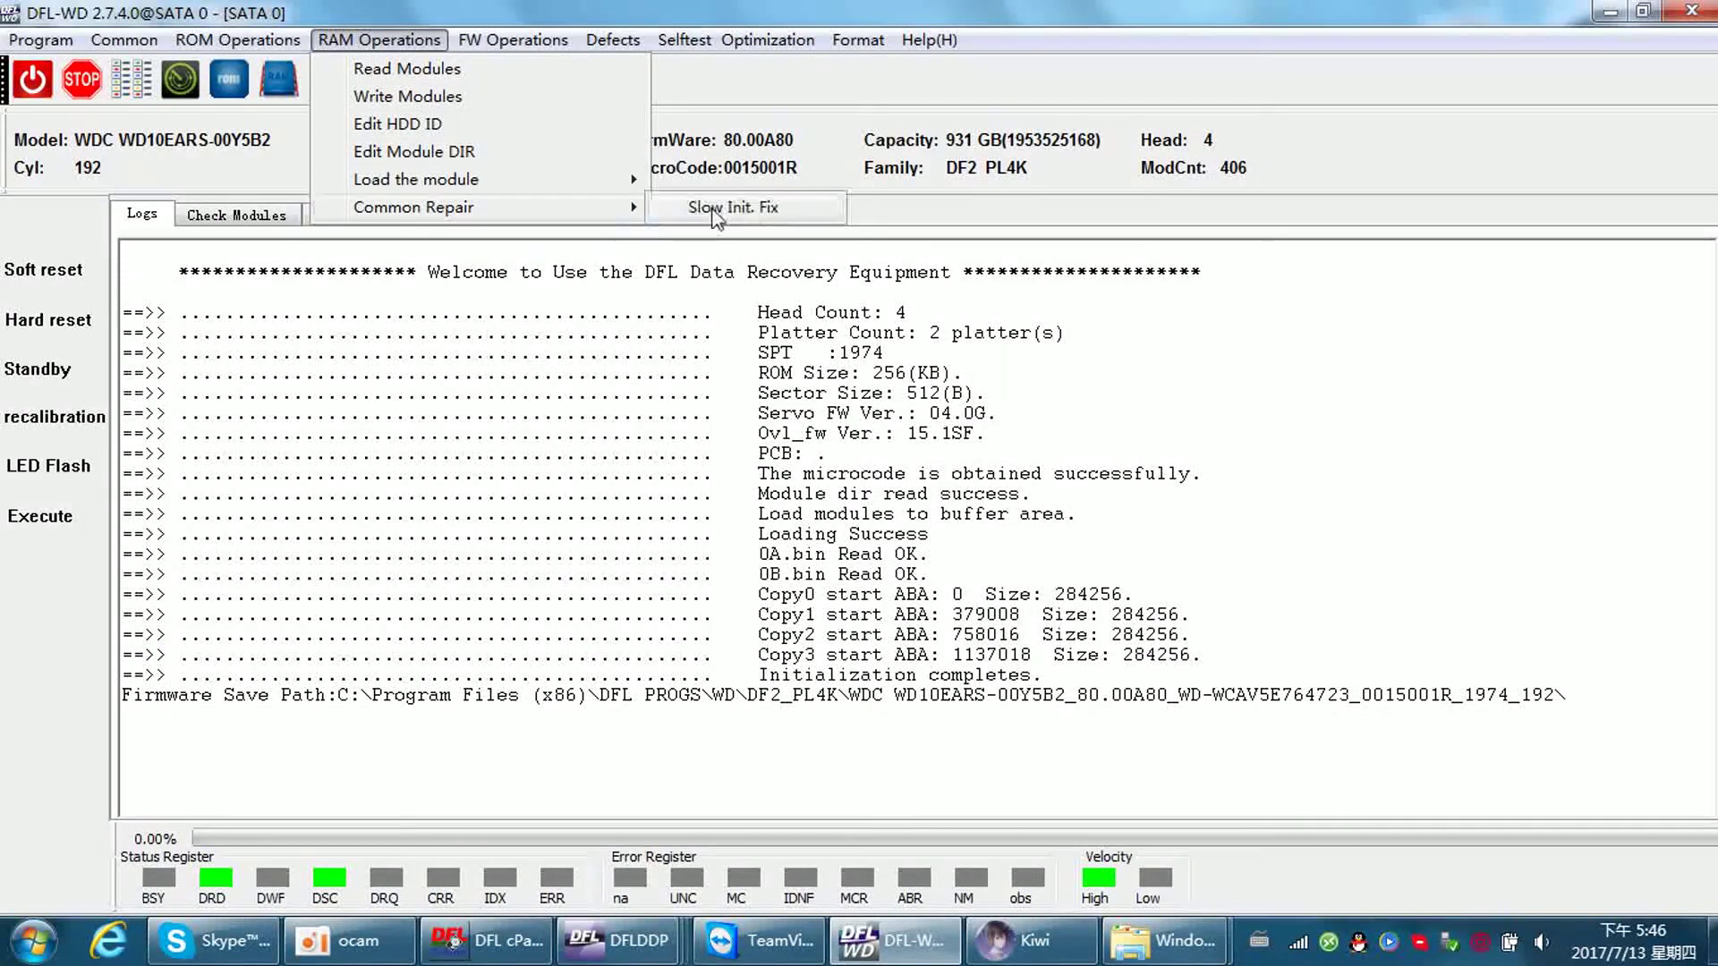